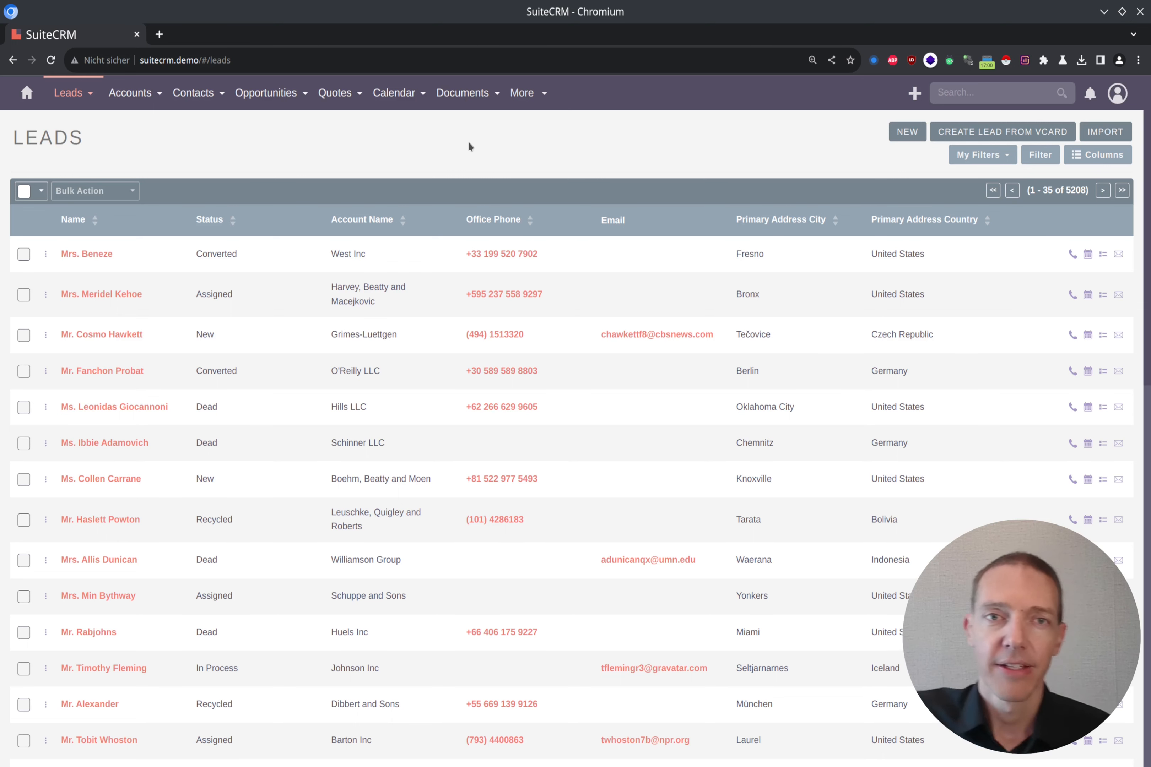
# Open the Cases module in a new browser tab and start creating a new case
pyautogui.click(523, 94)
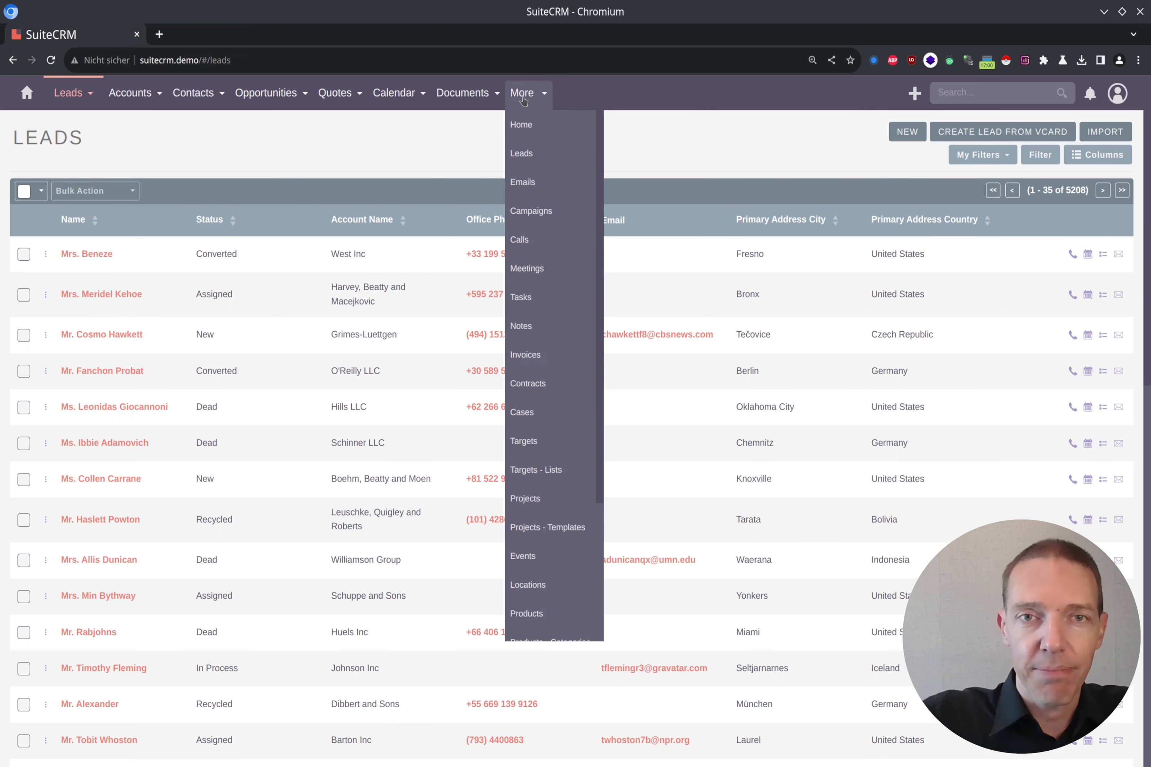
pyautogui.middleClick(538, 413)
pyautogui.hotkey('ctrl', 'Tab')
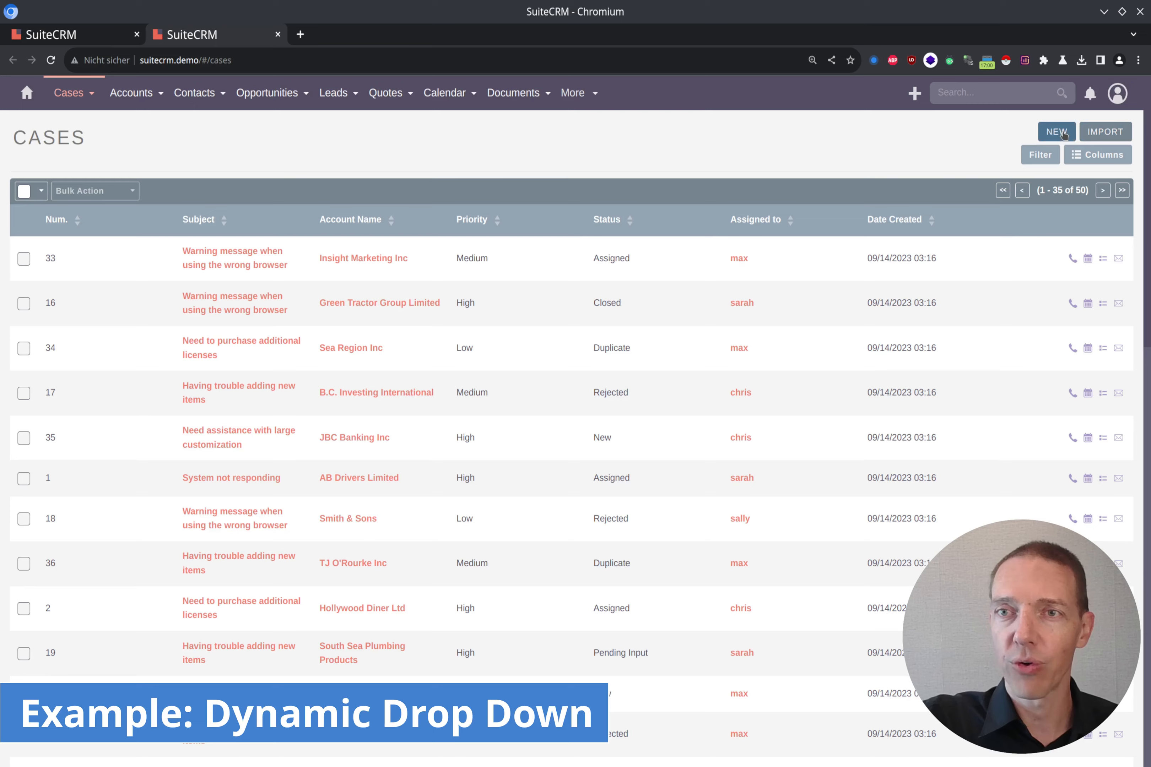
pyautogui.click(1062, 132)
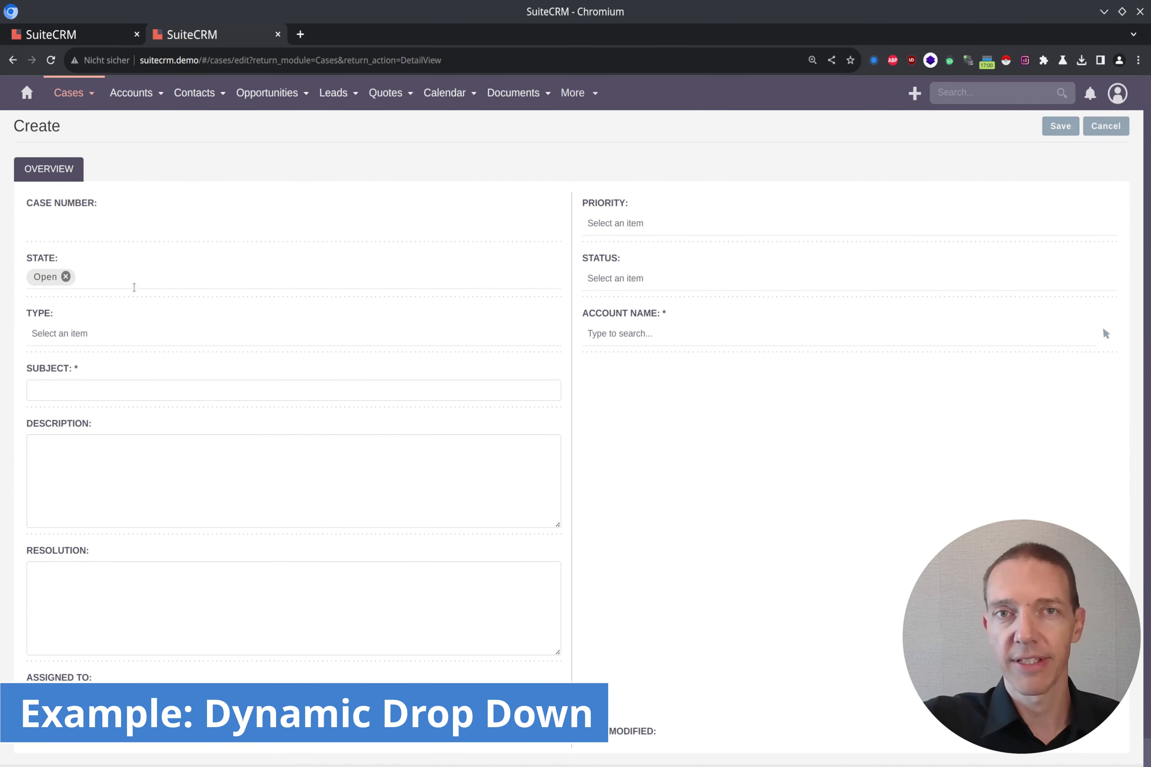
# Compare the Status options offered for the Open state with those offered after changing the case's State to Closed
pyautogui.click(637, 278)
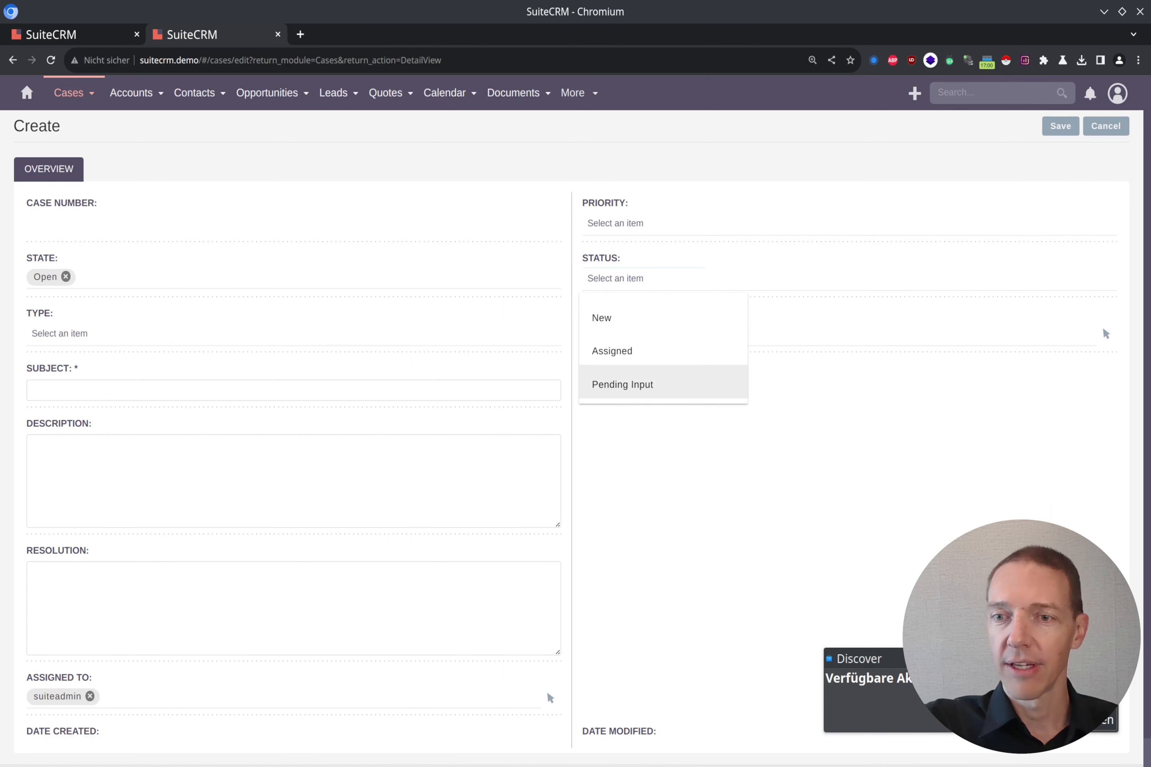
pyautogui.click(719, 481)
pyautogui.click(66, 277)
pyautogui.click(78, 351)
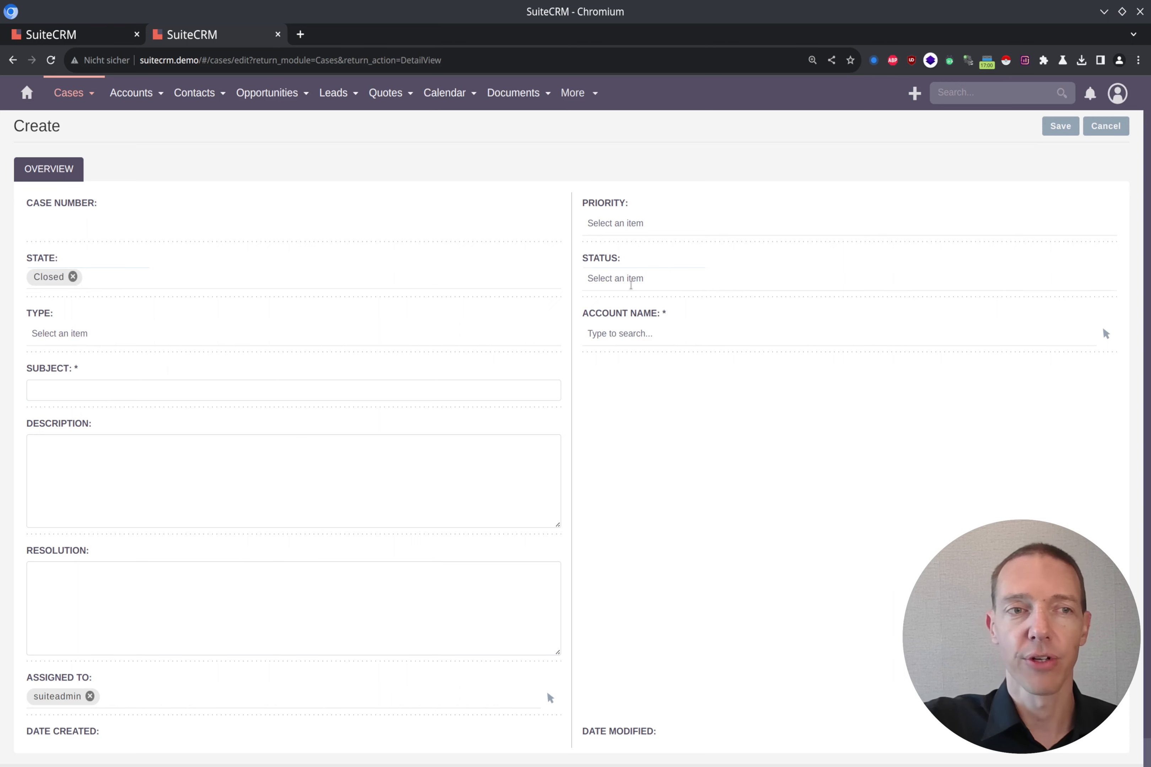
pyautogui.click(646, 277)
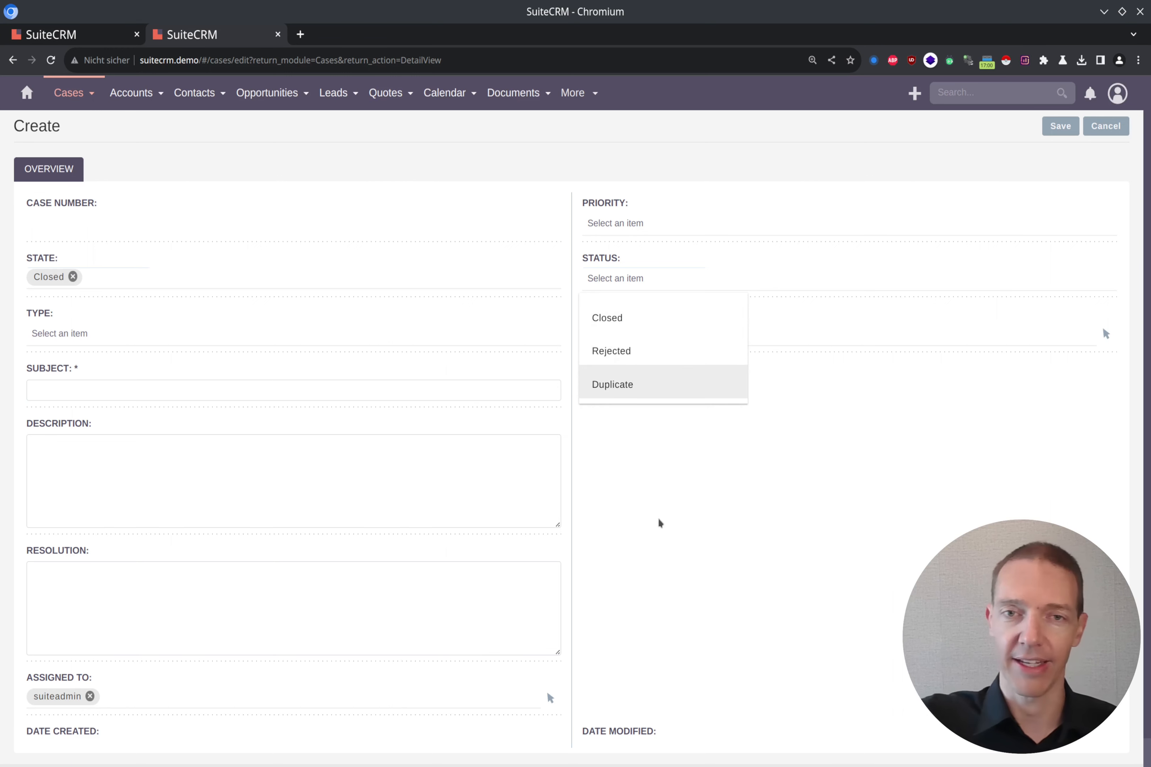
pyautogui.click(663, 528)
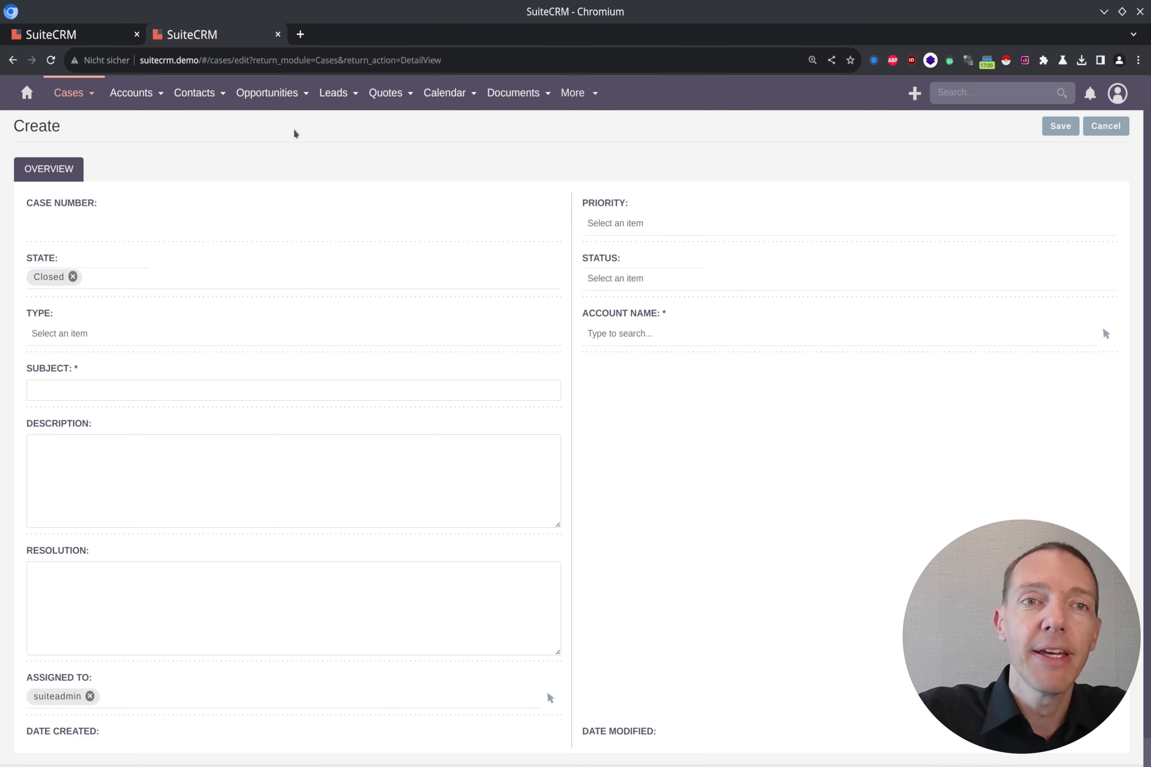
# Go to the Leads module and open the form for creating a new lead
pyautogui.click(333, 92)
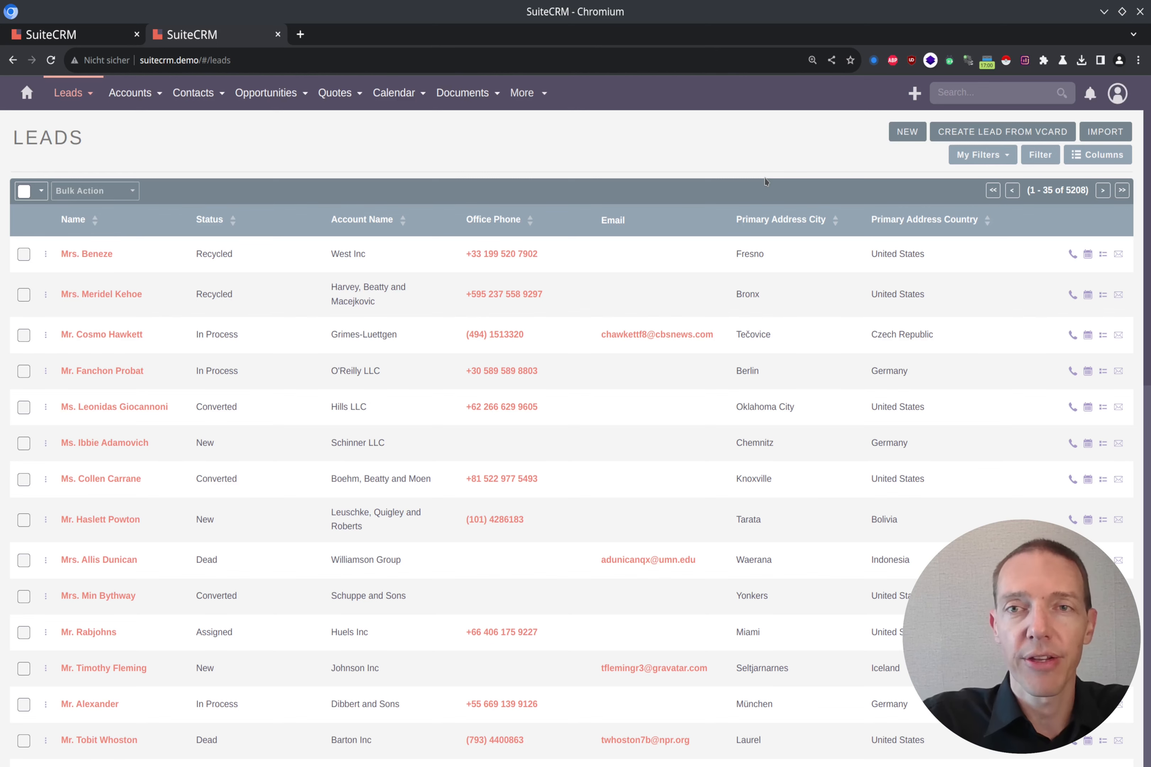
pyautogui.click(907, 131)
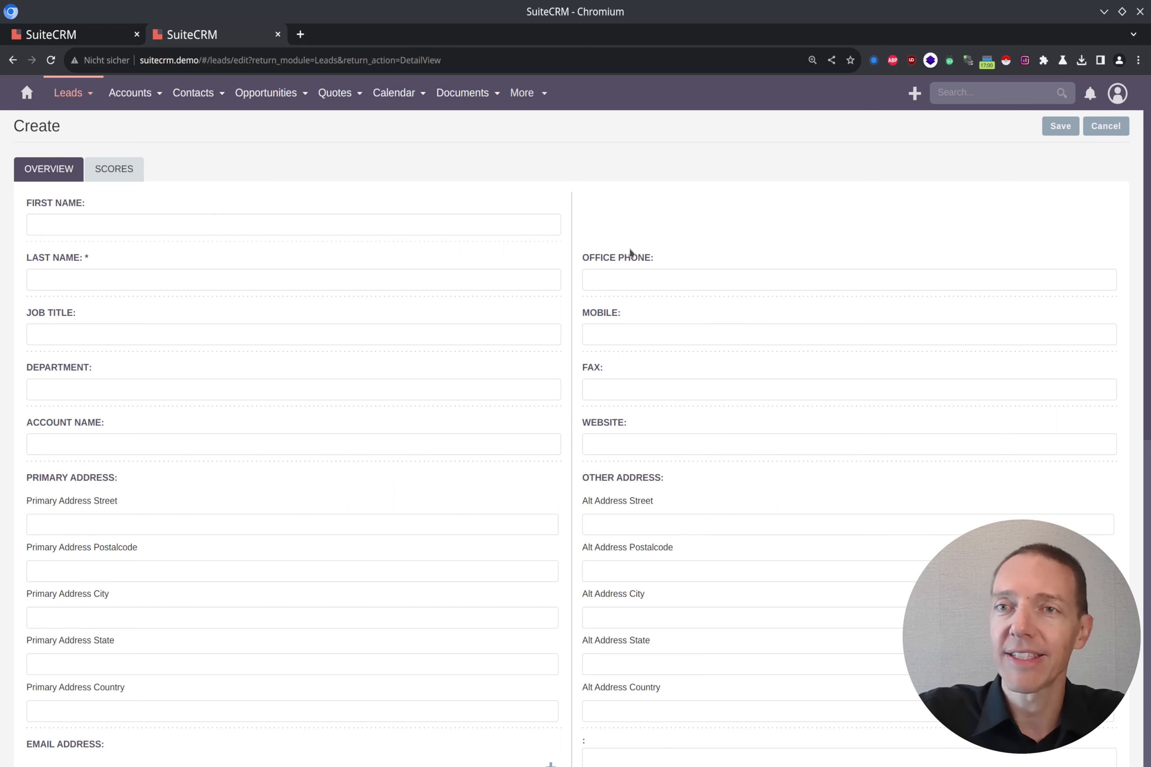
# Open Studio from the administration area in a new tab and display the field list of the Leads module
pyautogui.click(1121, 92)
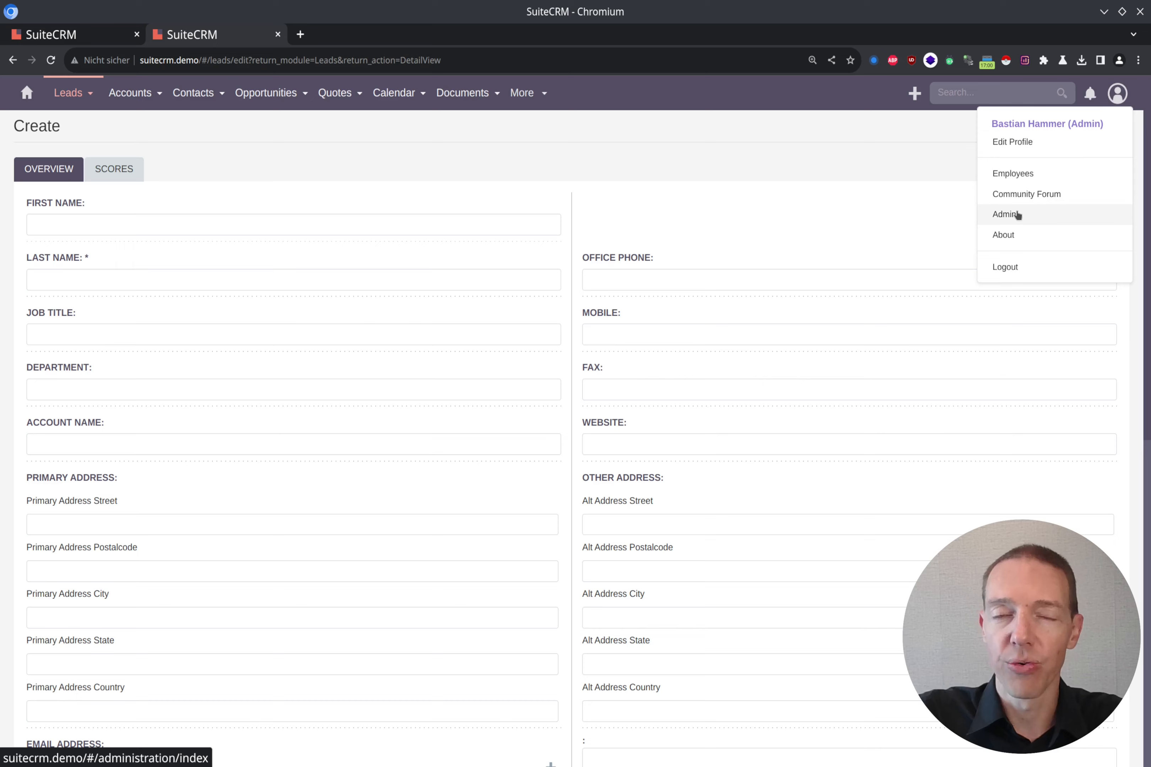
pyautogui.click(1005, 213)
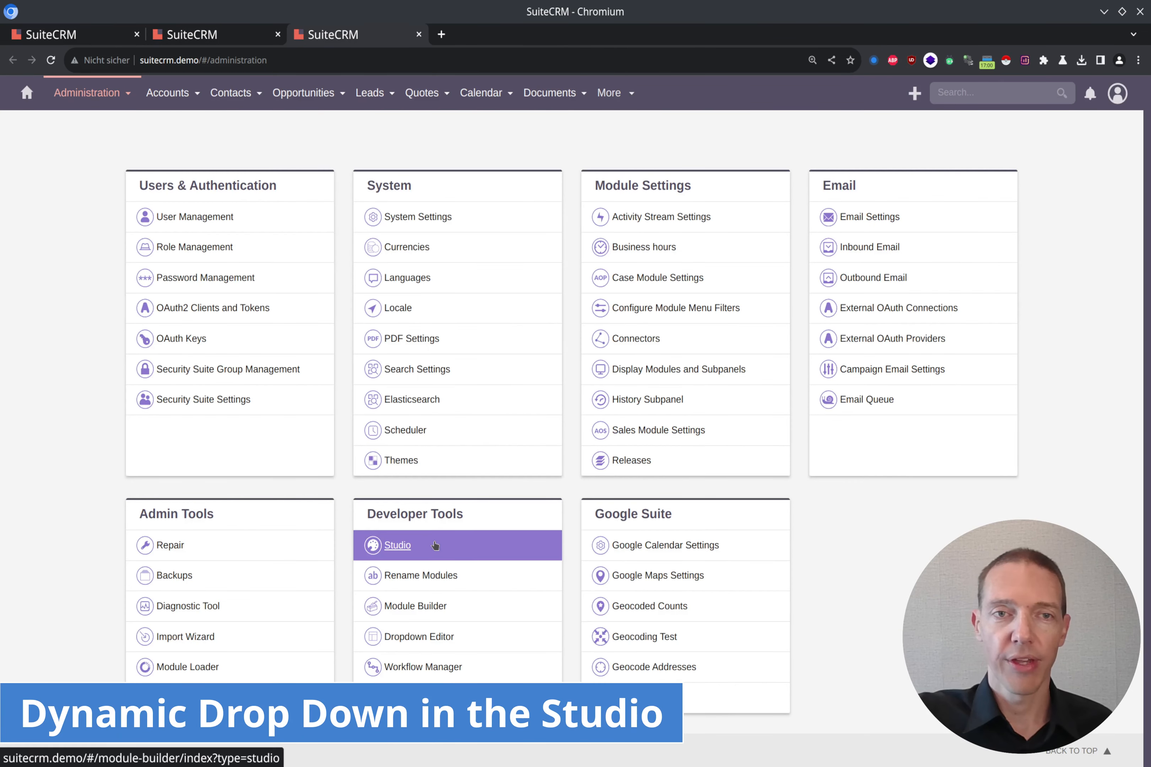
pyautogui.click(415, 545)
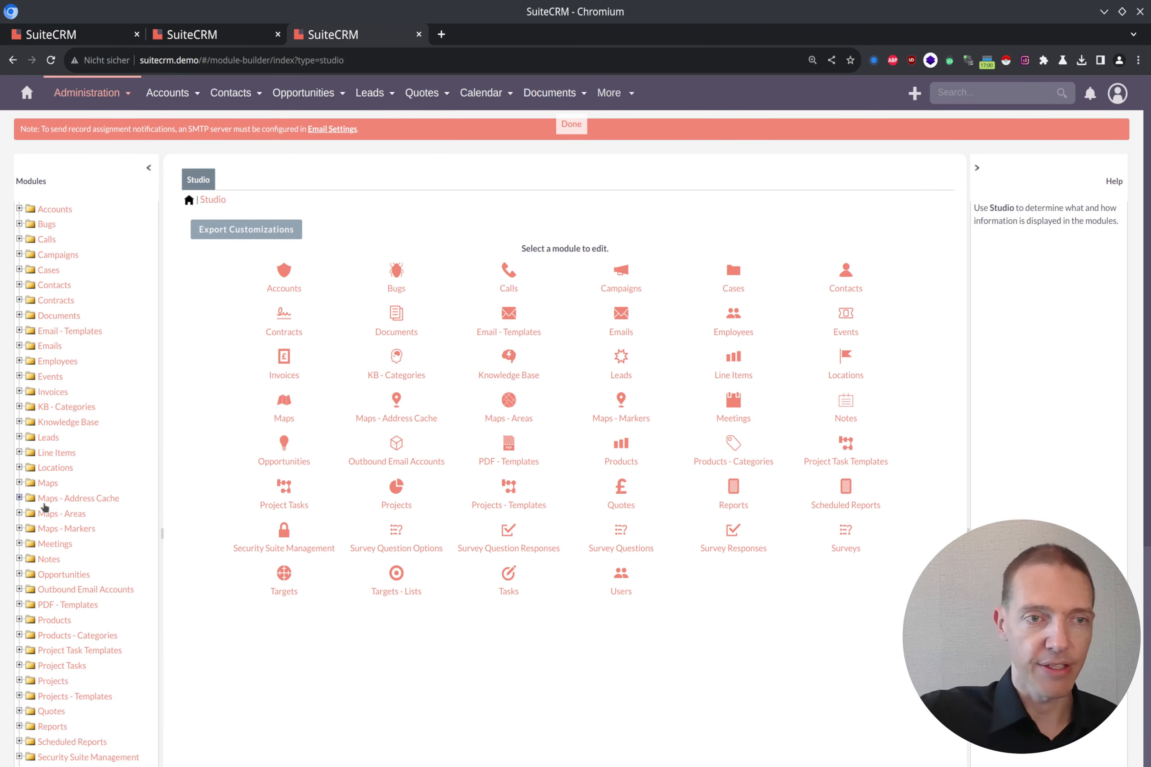
pyautogui.click(19, 437)
pyautogui.click(30, 498)
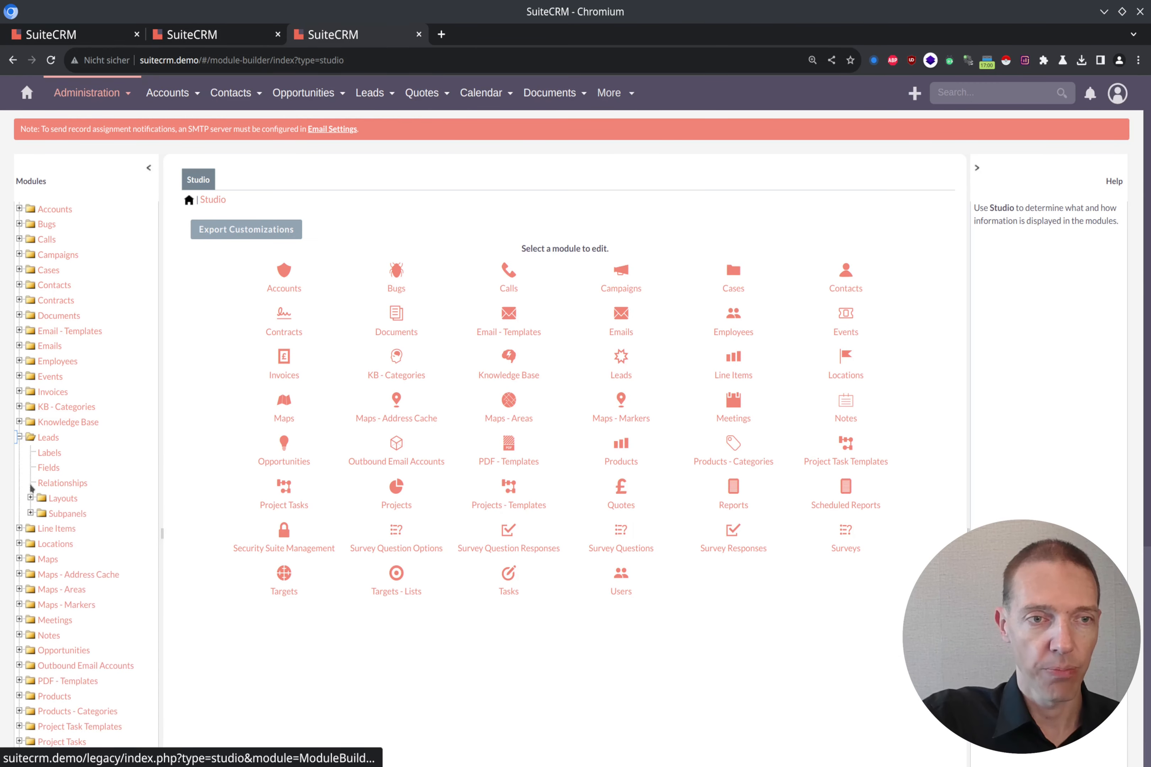
pyautogui.click(49, 471)
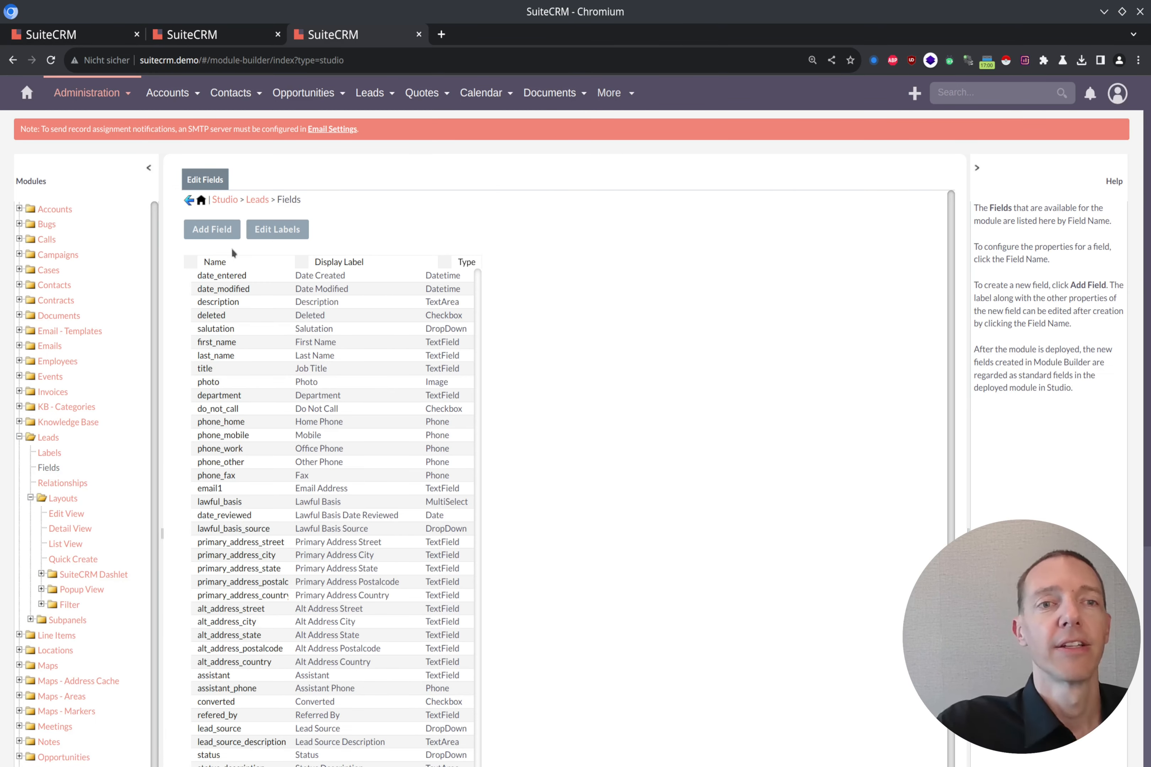
# Start a new Leads field with data type DropDown and the field name region
pyautogui.click(217, 232)
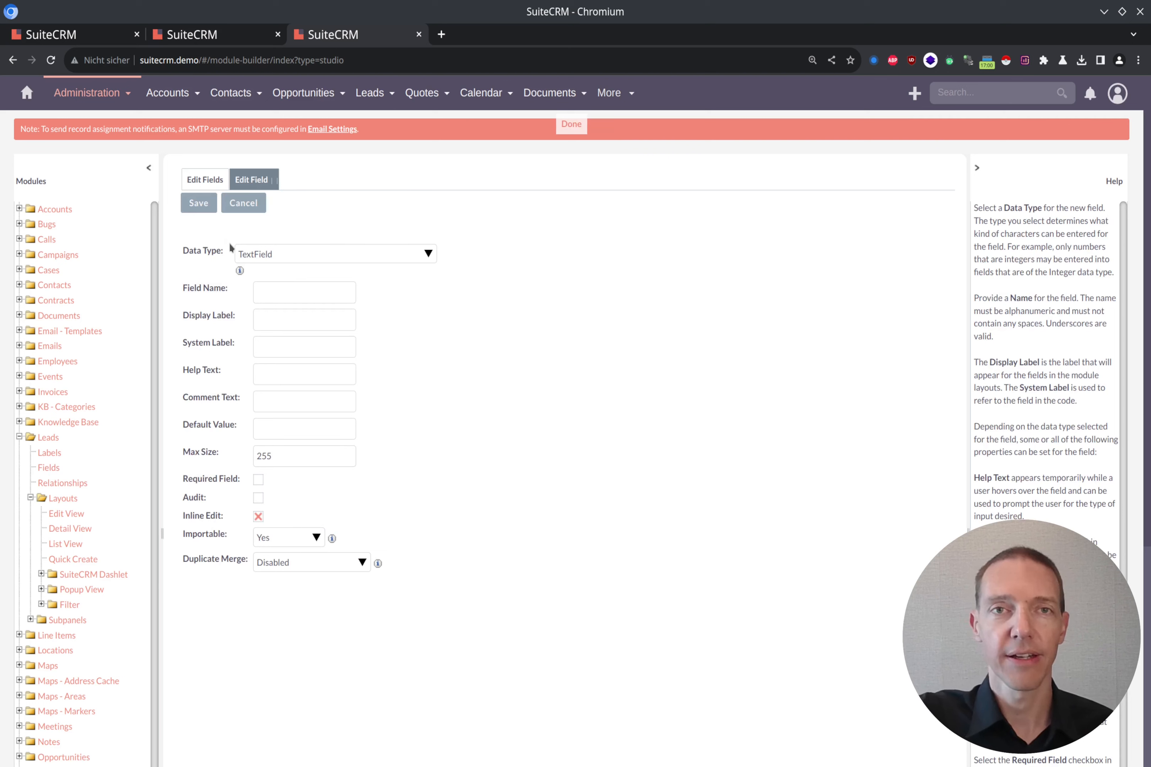
pyautogui.click(310, 254)
pyautogui.click(307, 339)
pyautogui.click(305, 290)
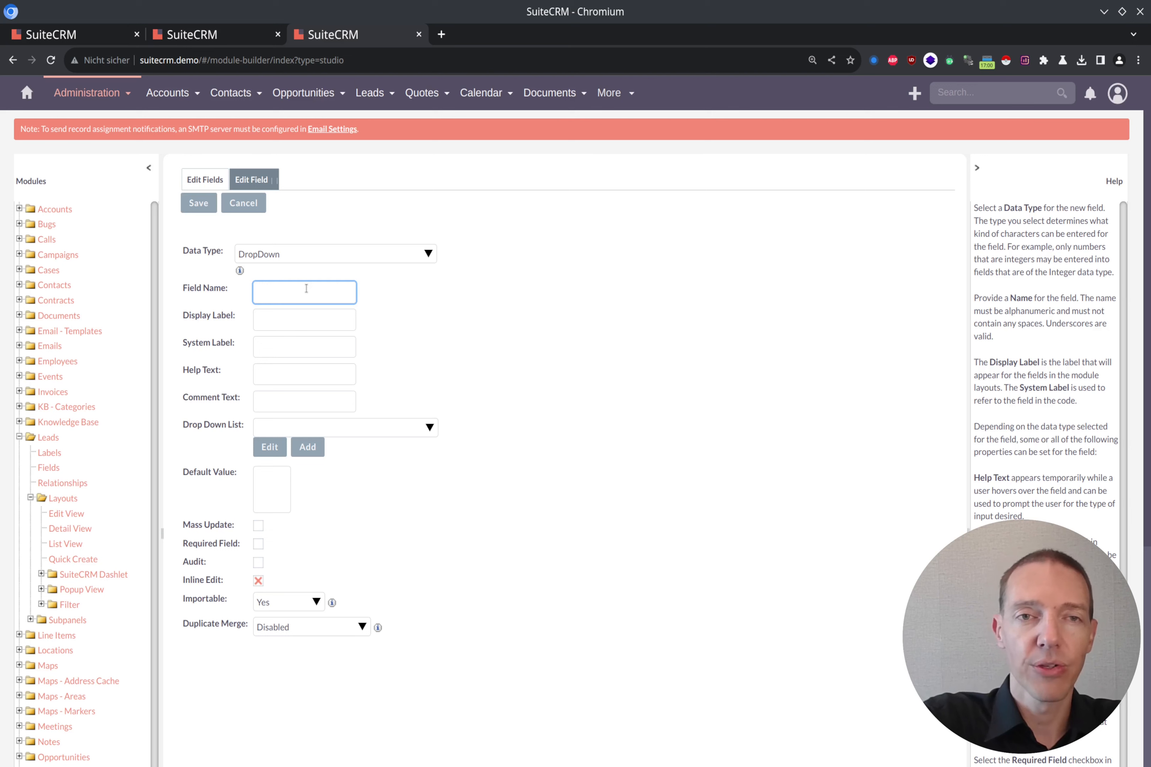
pyautogui.write('region')
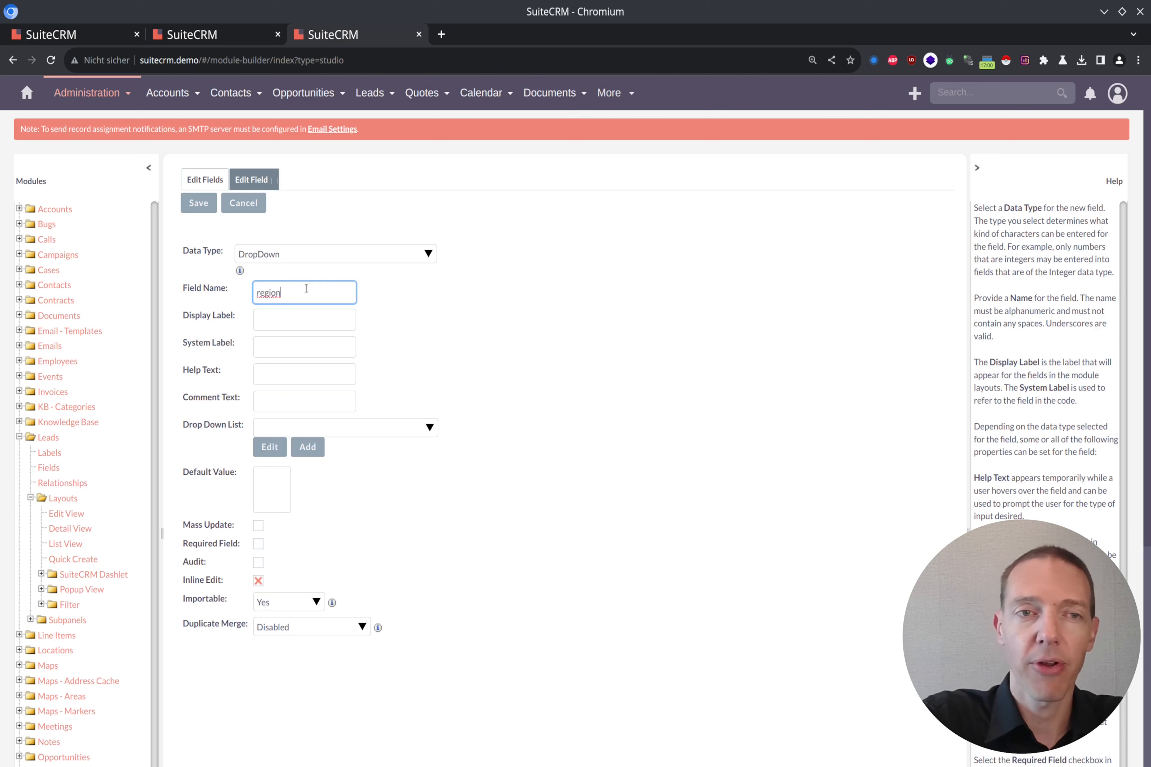
pyautogui.press('Tab')
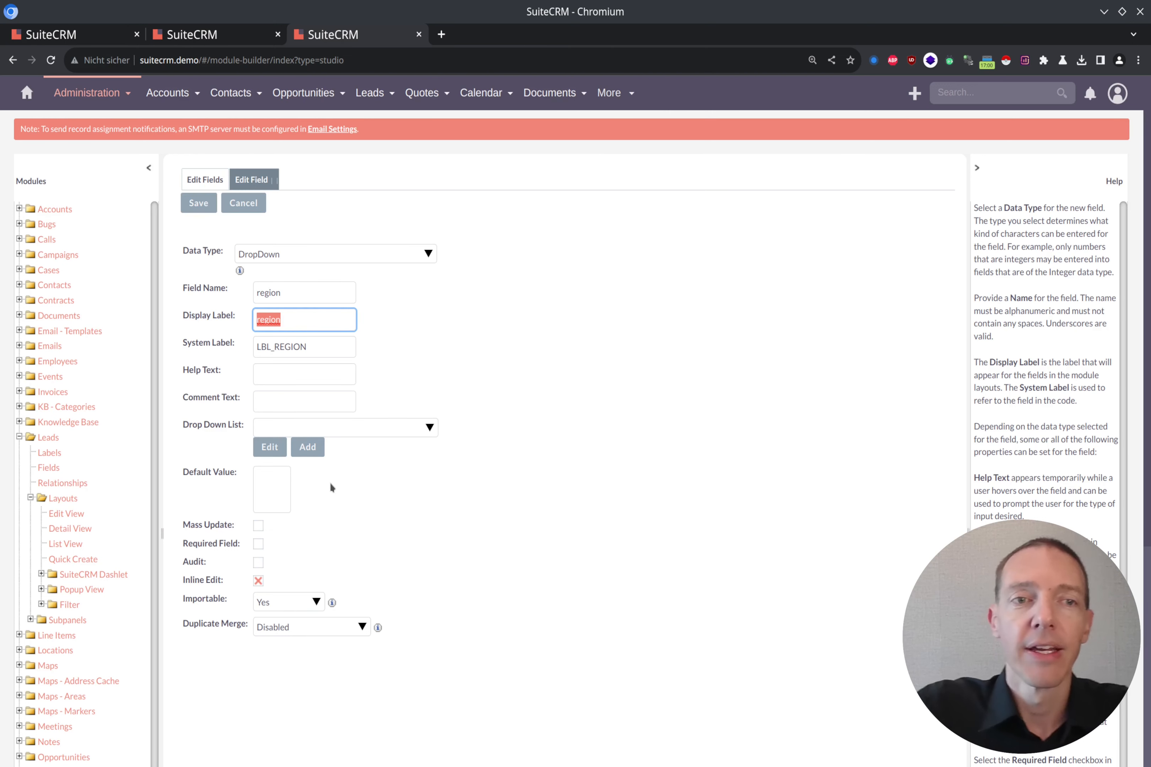
# Create a new dropdown list for the region field and add a blank item as its first entry
pyautogui.click(307, 447)
pyautogui.click(213, 354)
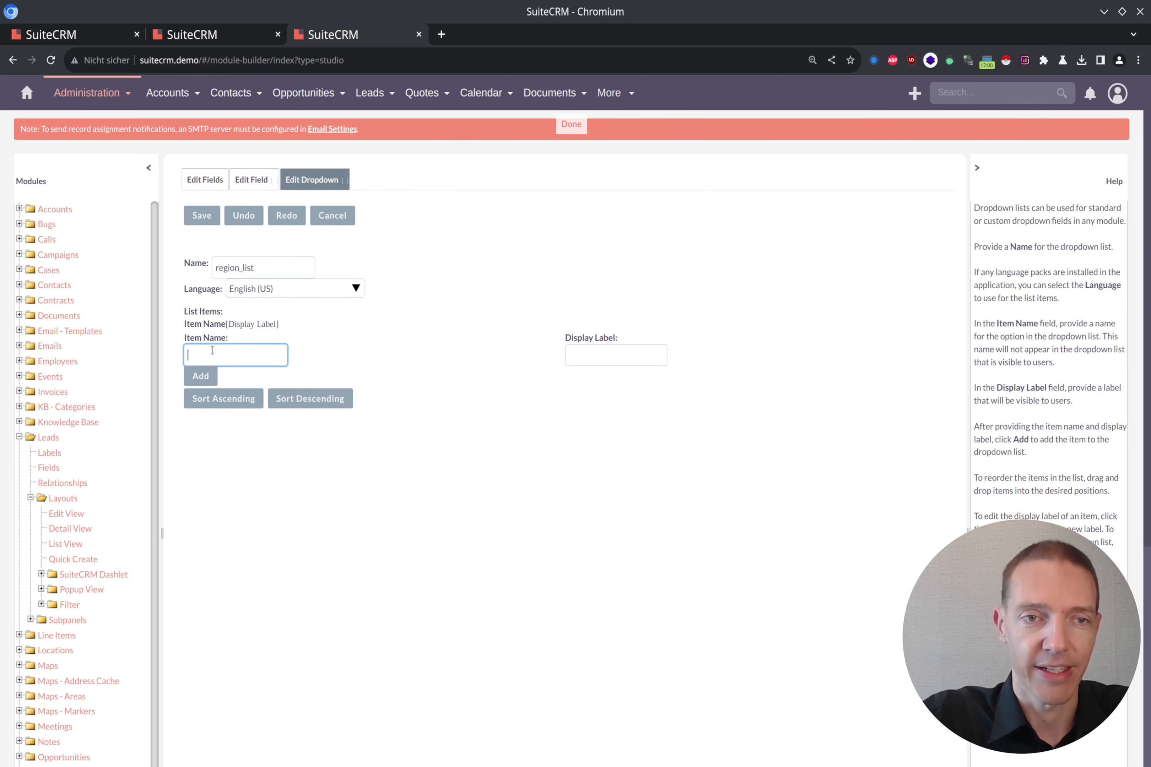
pyautogui.click(201, 377)
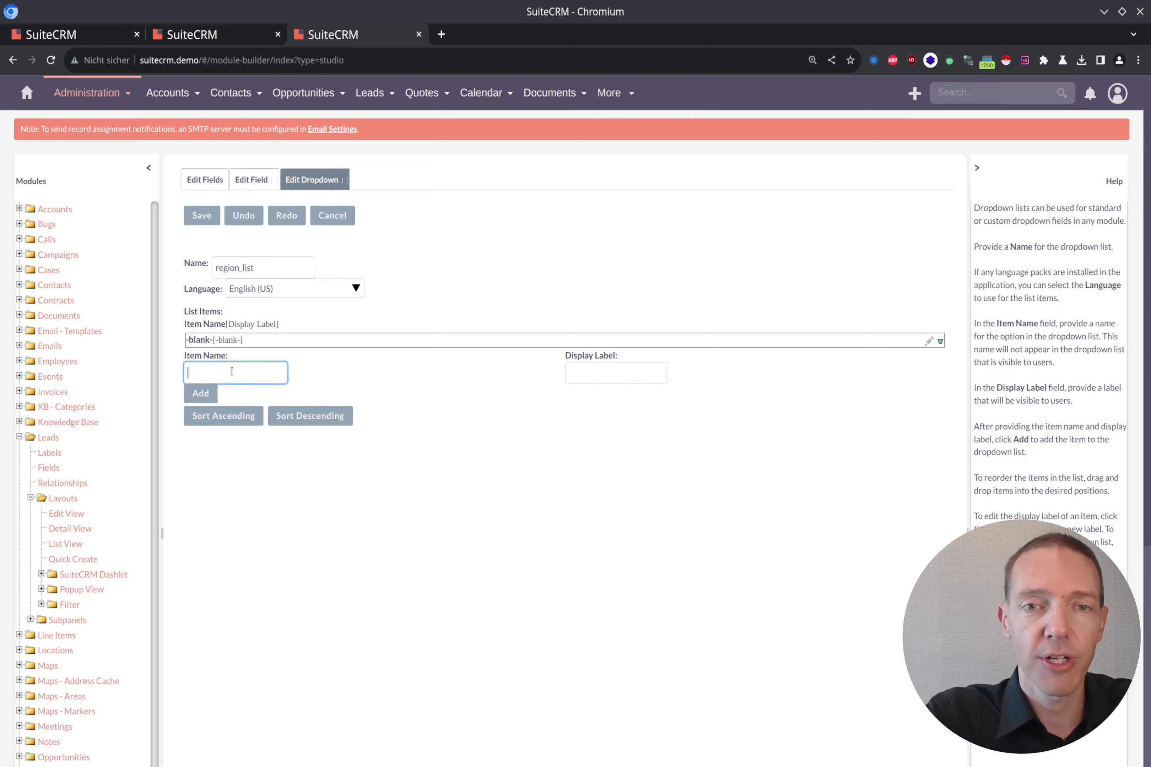
# Add a list item named EMEA with the display label EMEA
pyautogui.write('E')
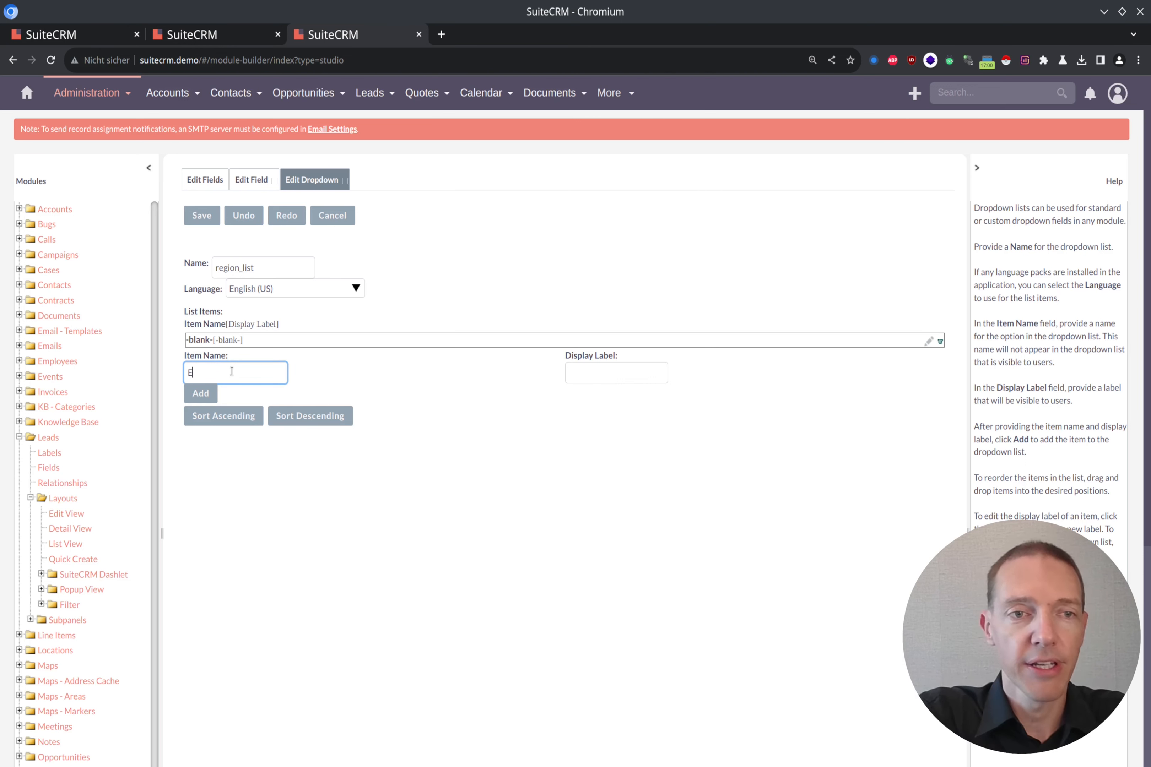
pyautogui.write('MEA')
pyautogui.press('Tab')
pyautogui.hotkey('shift', 'Tab')
pyautogui.hotkey('ctrl', 'c')
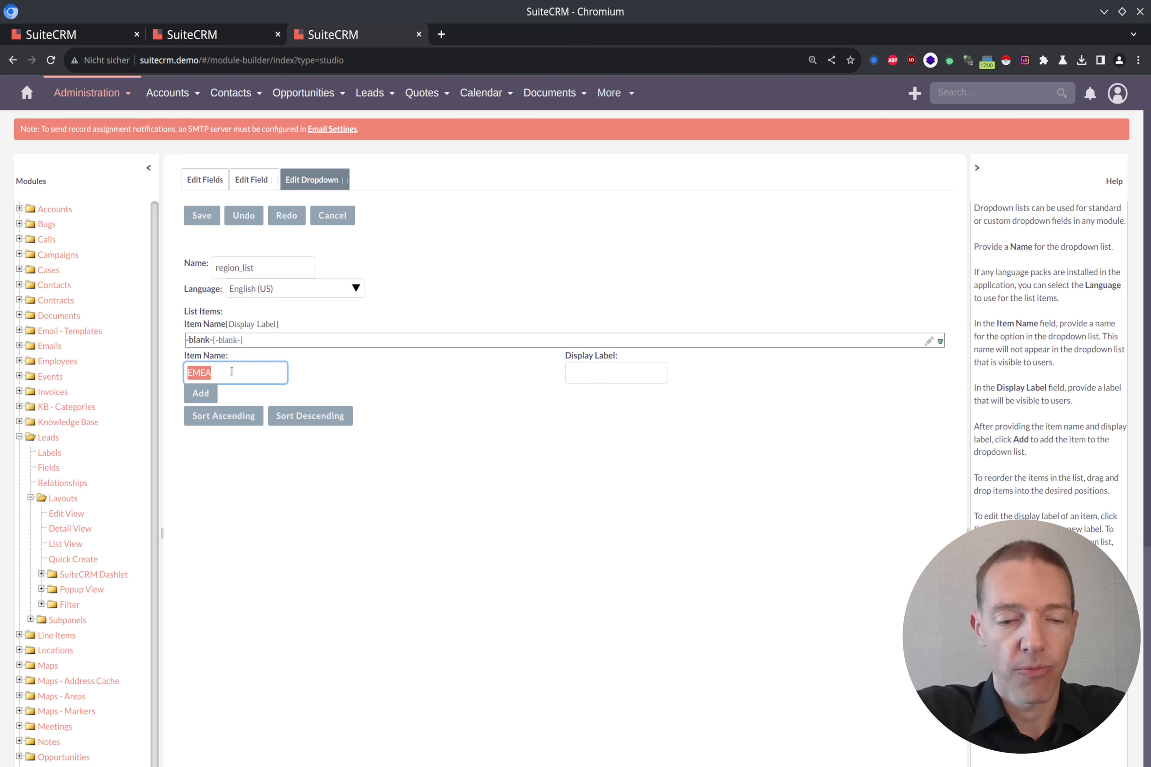
pyautogui.press('Tab')
pyautogui.hotkey('ctrl', 'v')
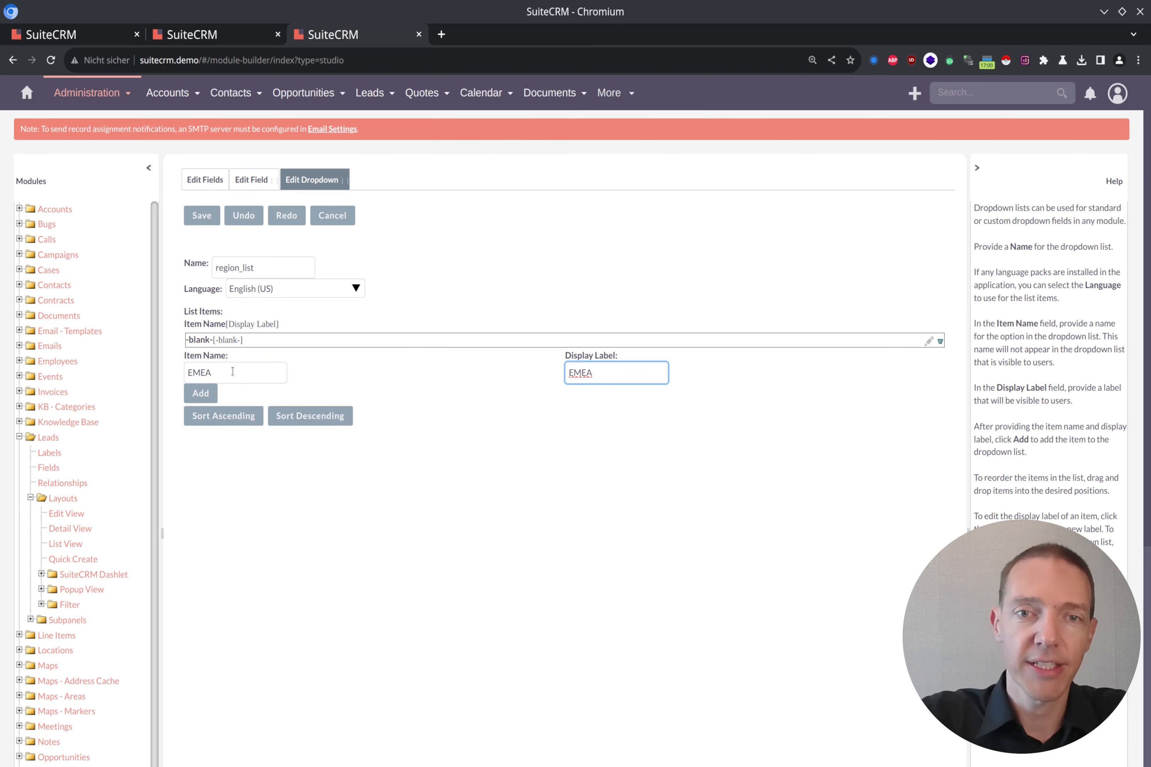
pyautogui.click(203, 394)
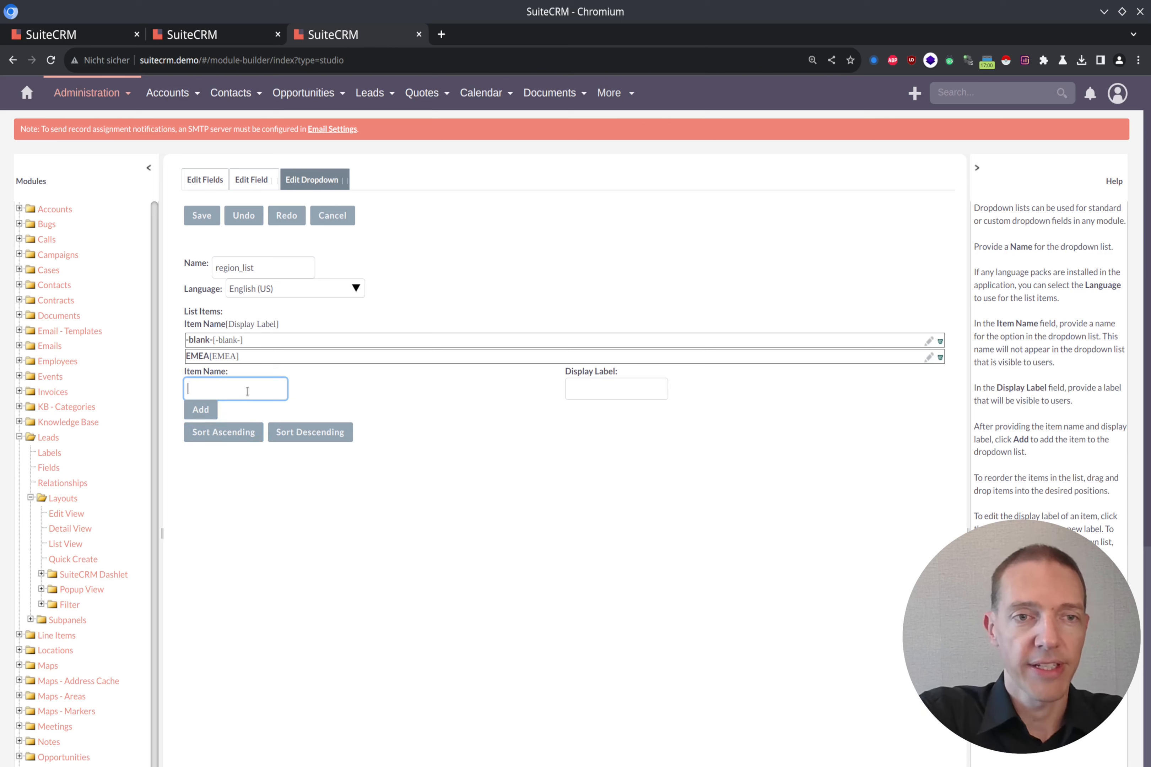
# Add a list item named NAM with the display label North America
pyautogui.write('NAM')
pyautogui.press('Tab')
pyautogui.write('North')
pyautogui.write(' A')
pyautogui.press('BackSpace')
pyautogui.write('America')
pyautogui.click(204, 409)
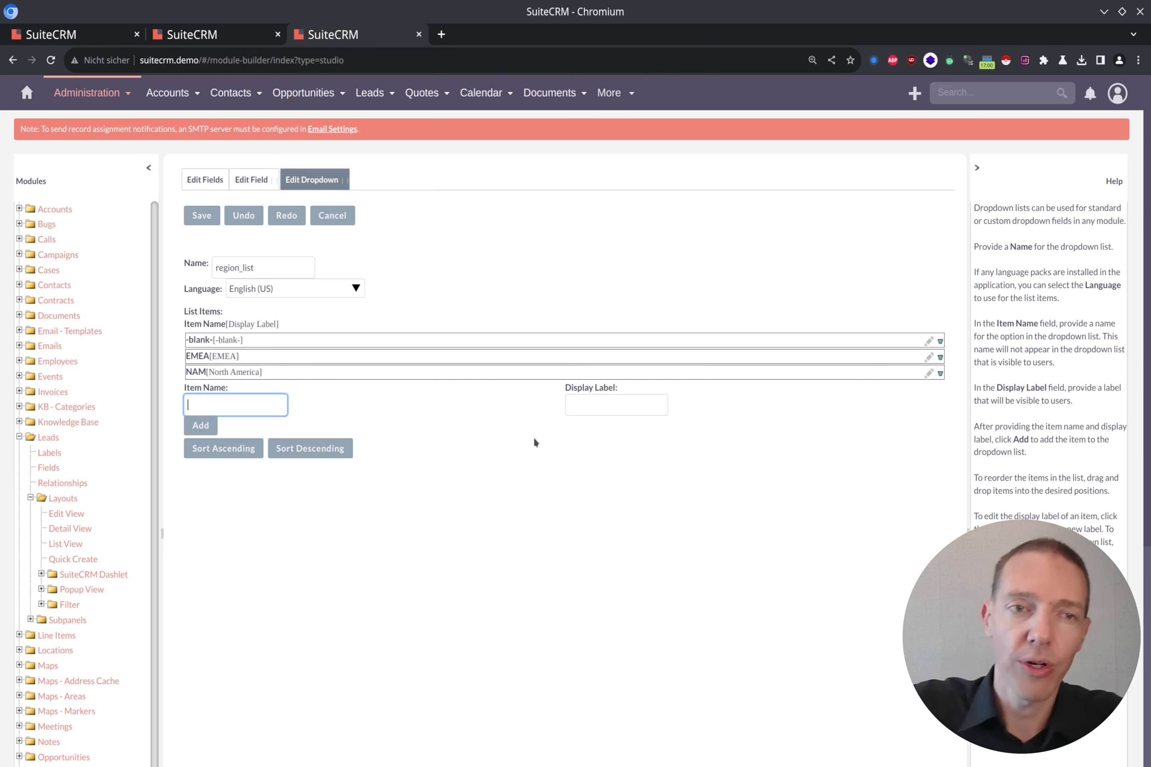
# Save the dropdown list and the region field, and check the field's stored name in the Leads field list
pyautogui.click(203, 216)
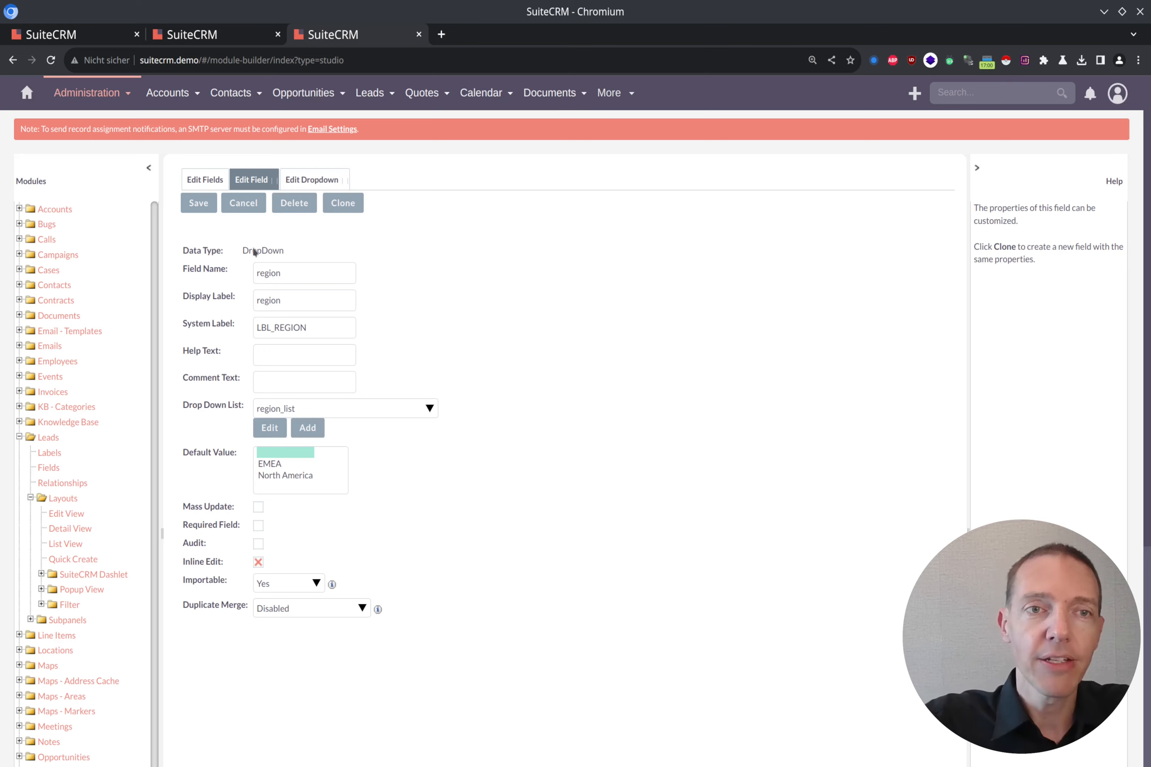
pyautogui.click(198, 202)
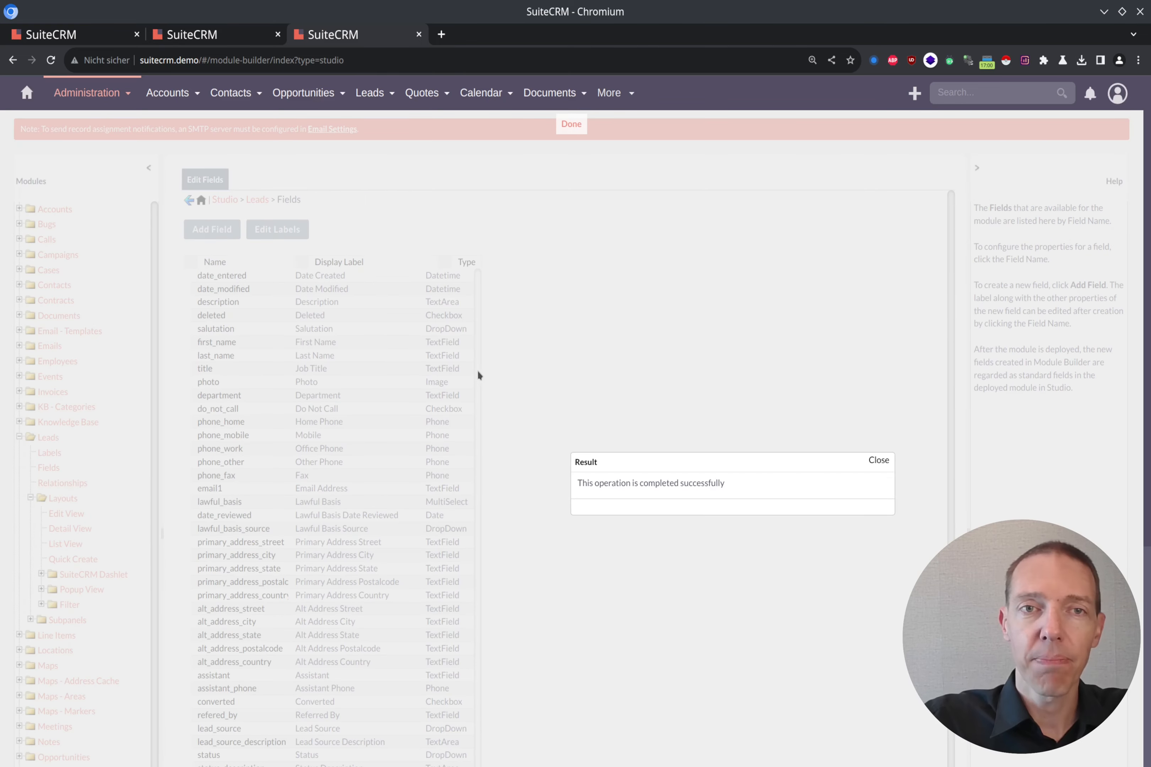
pyautogui.scroll(-7, 481, 370)
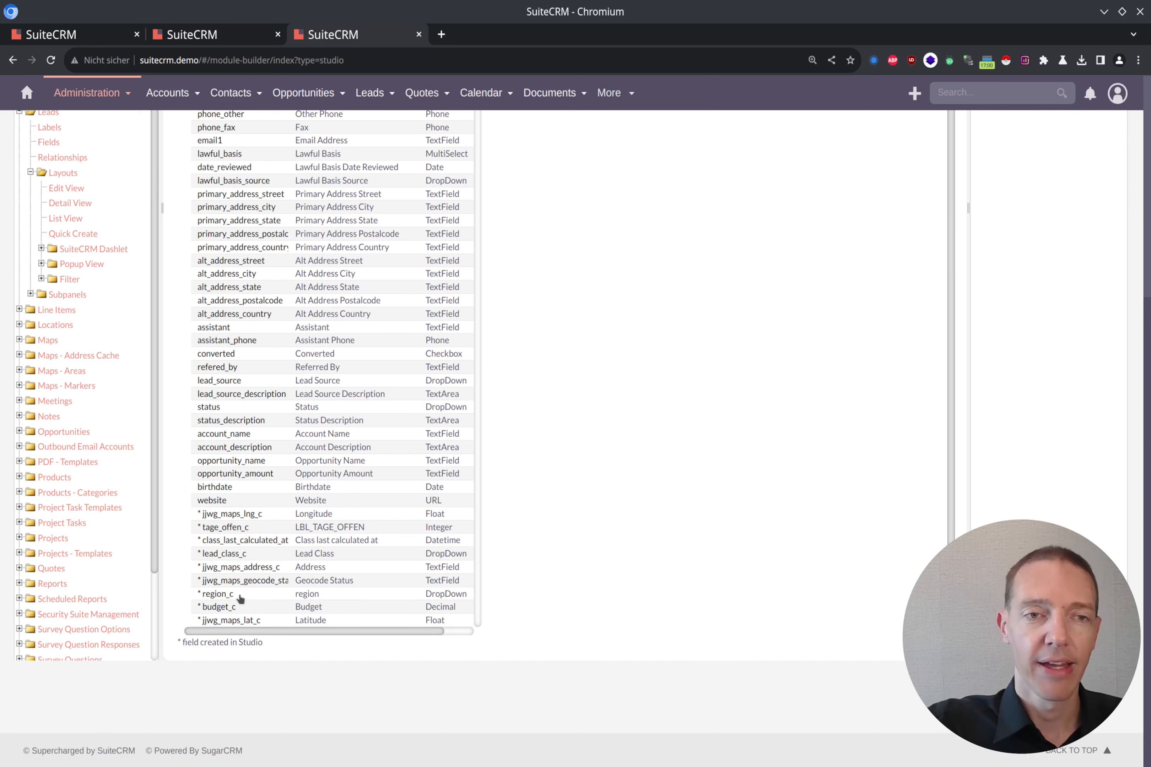
pyautogui.scroll(7, 240, 598)
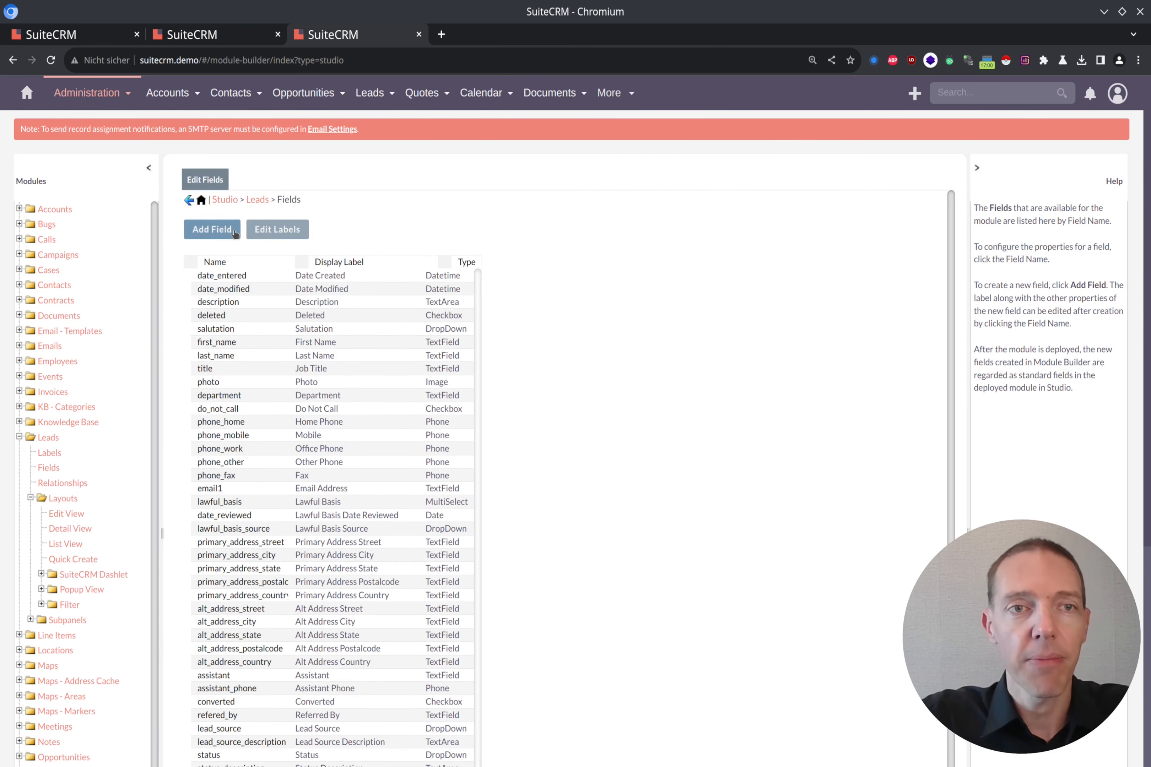
# Start a new Dynamic DropDown field named subregion, labelled Subregion, with region_c as its parent dropdown
pyautogui.click(235, 233)
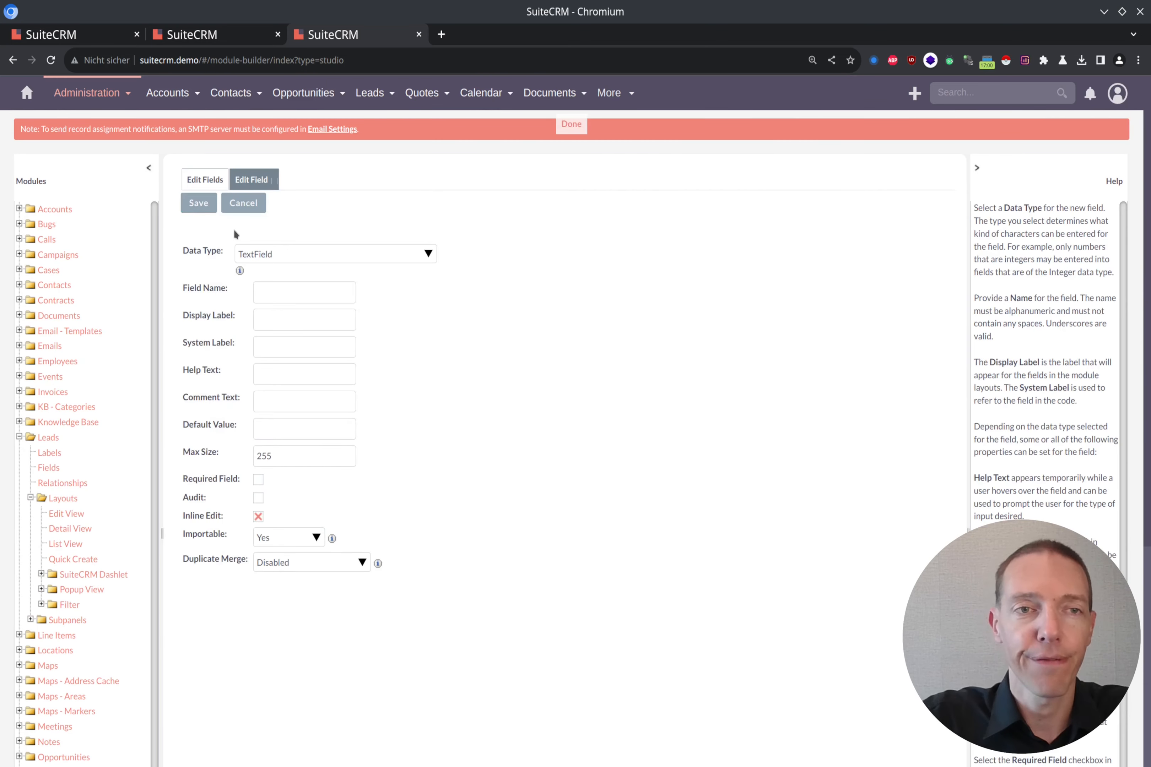
pyautogui.click(251, 256)
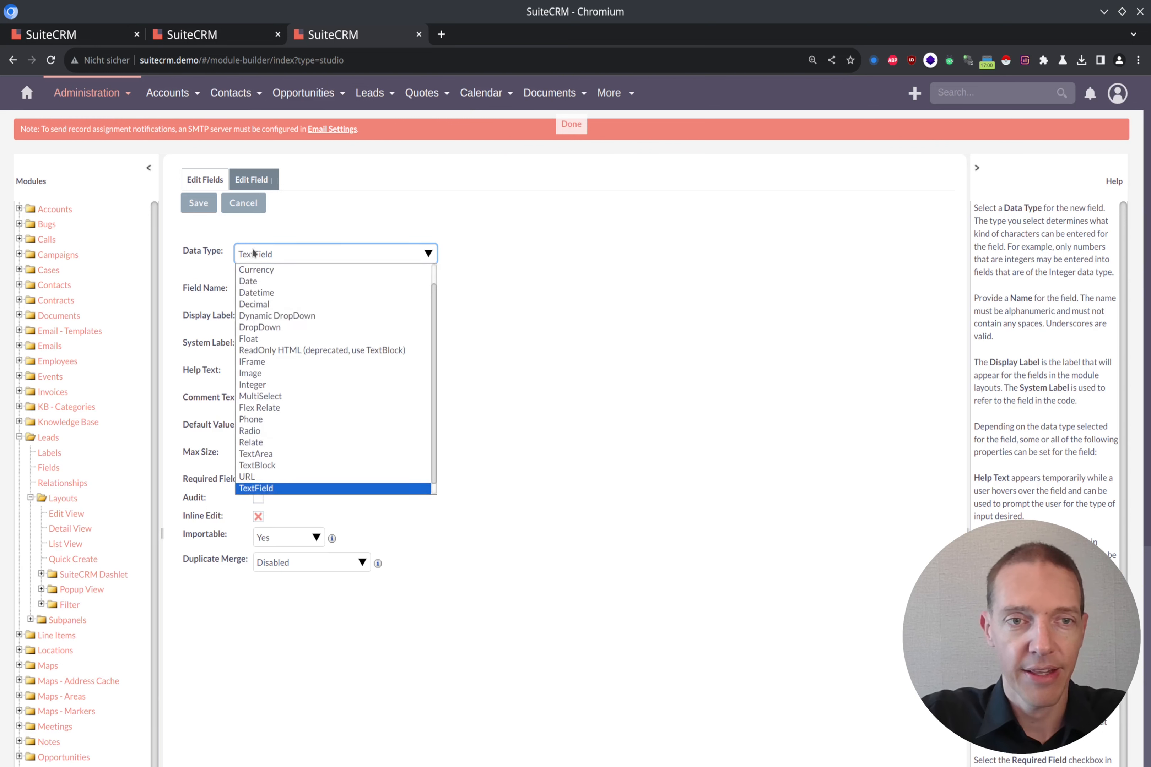
pyautogui.click(316, 320)
pyautogui.click(314, 293)
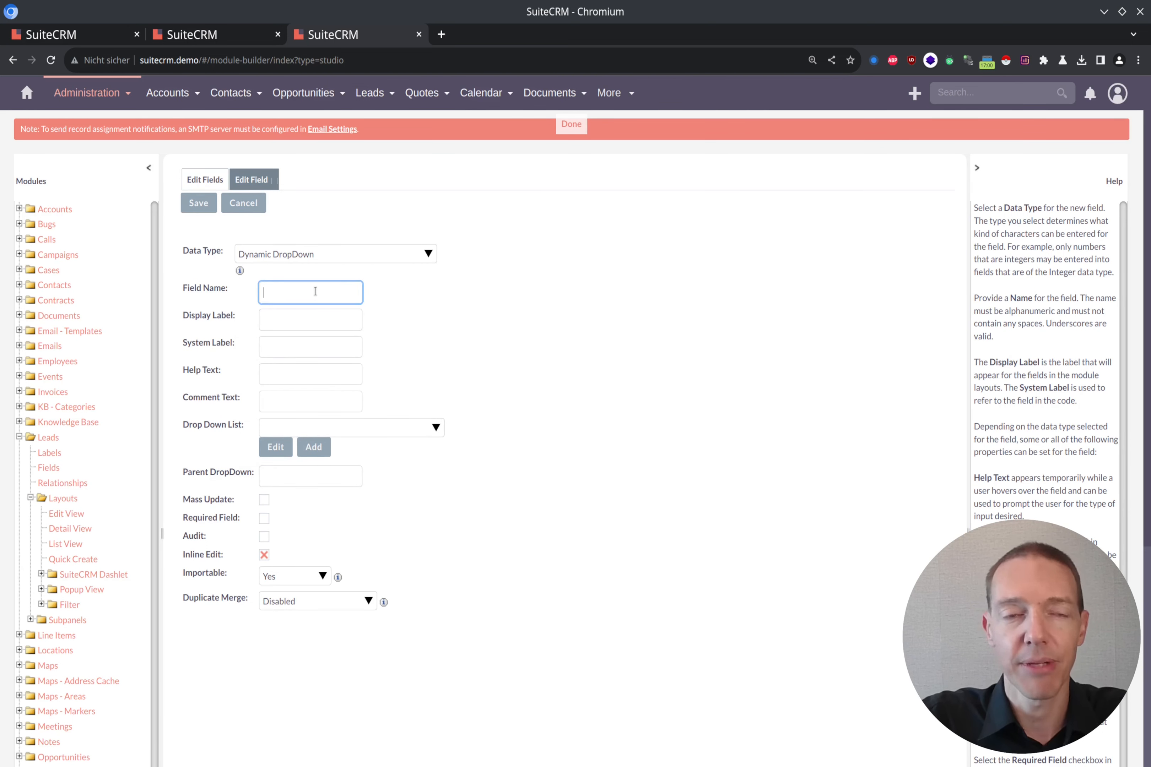
pyautogui.write('Subregion')
pyautogui.press('Tab')
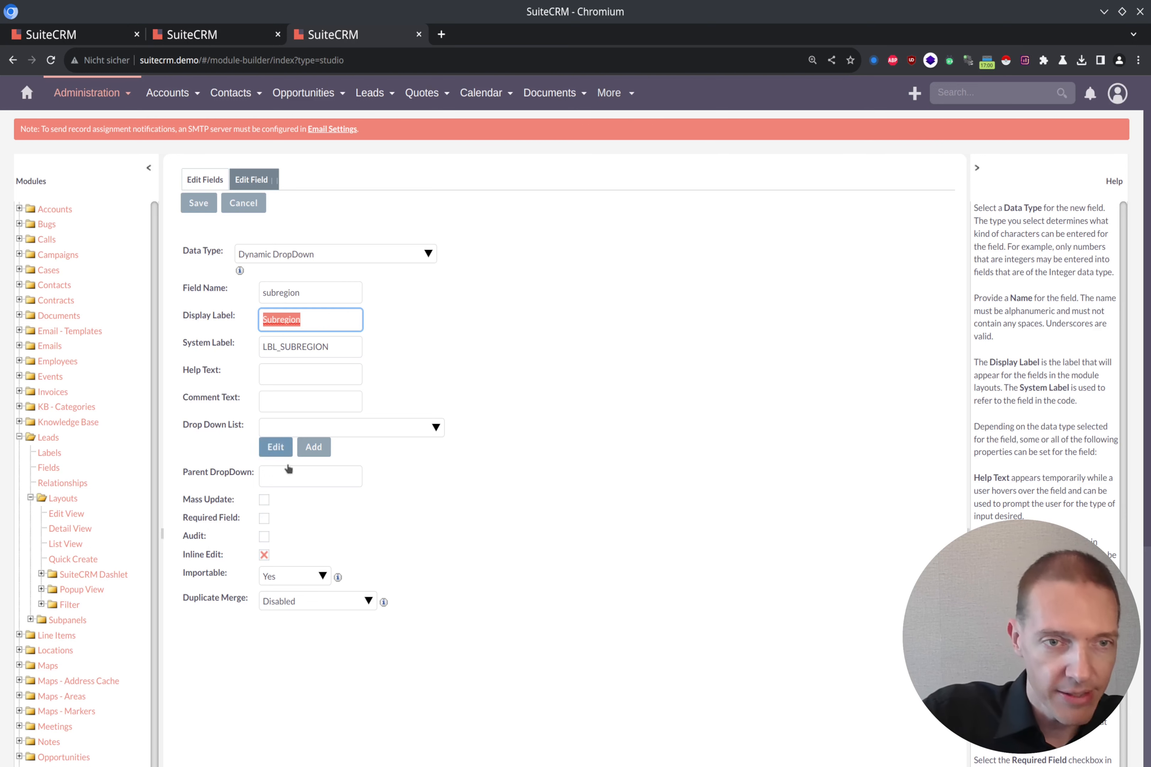
pyautogui.click(286, 479)
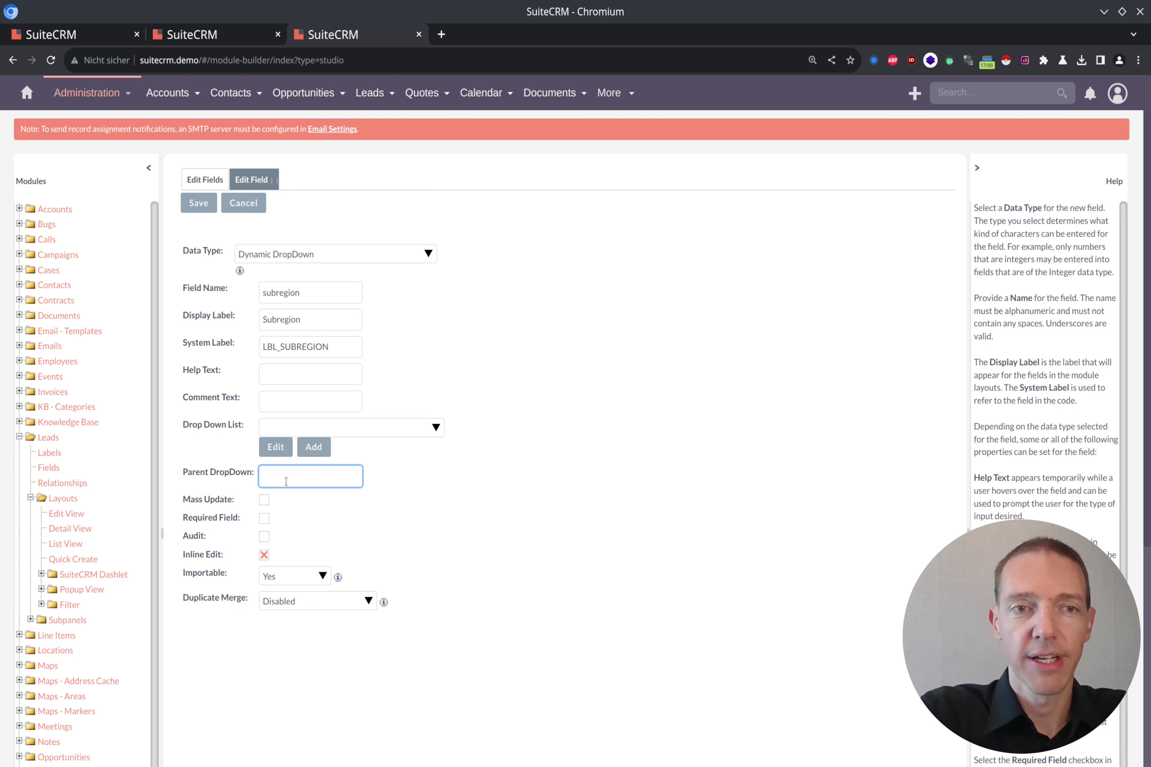
pyautogui.write('region_c')
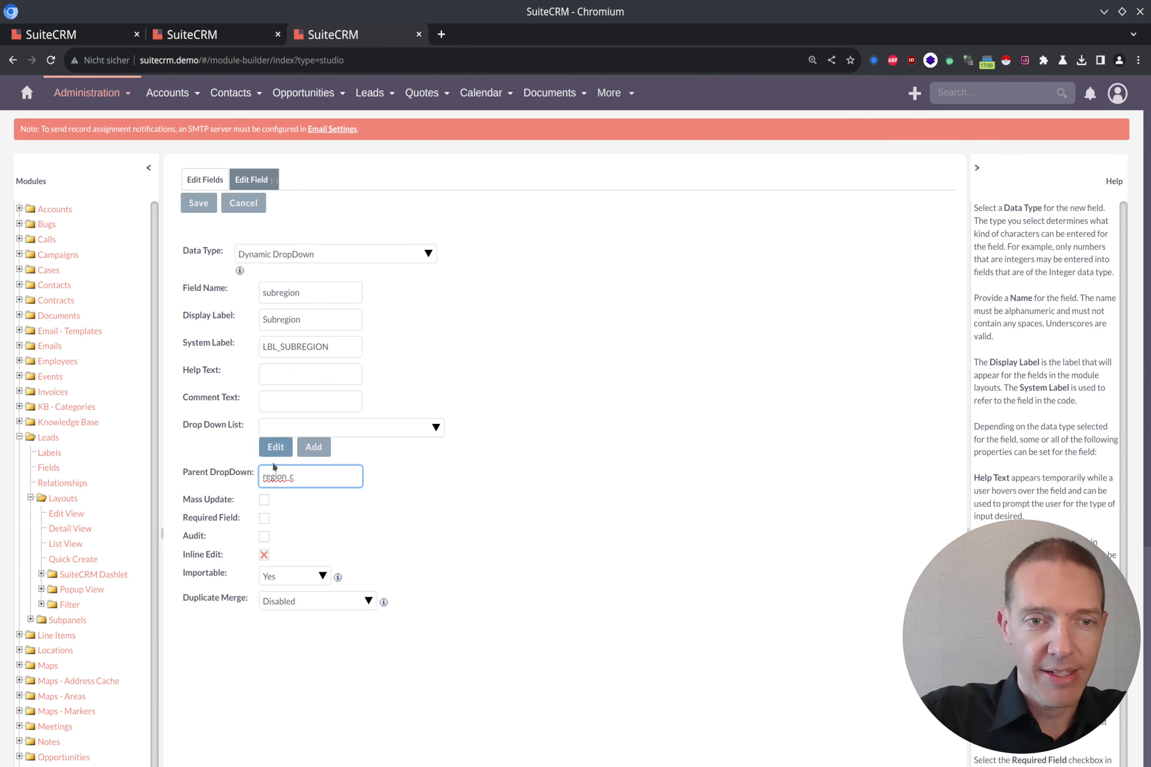
# Create the dropdown list subregion_list with a blank item and an item named EMEA_Germany with the display label Germany
pyautogui.click(313, 448)
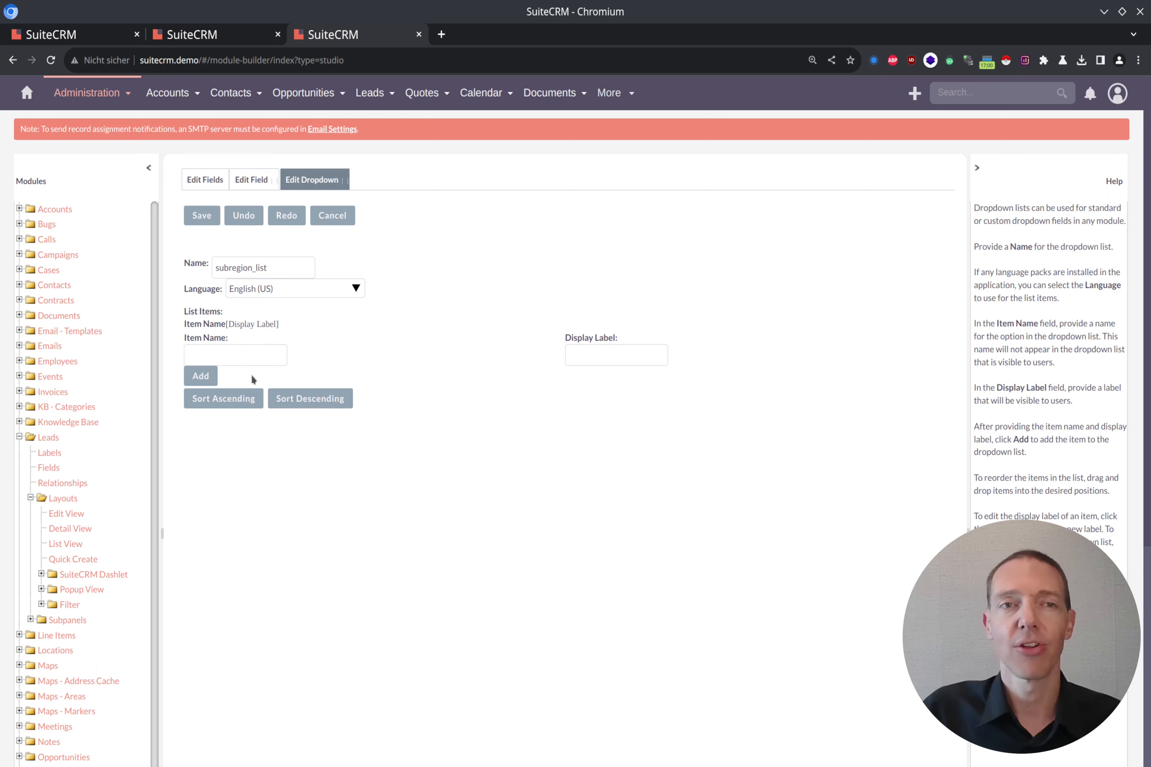
pyautogui.click(212, 375)
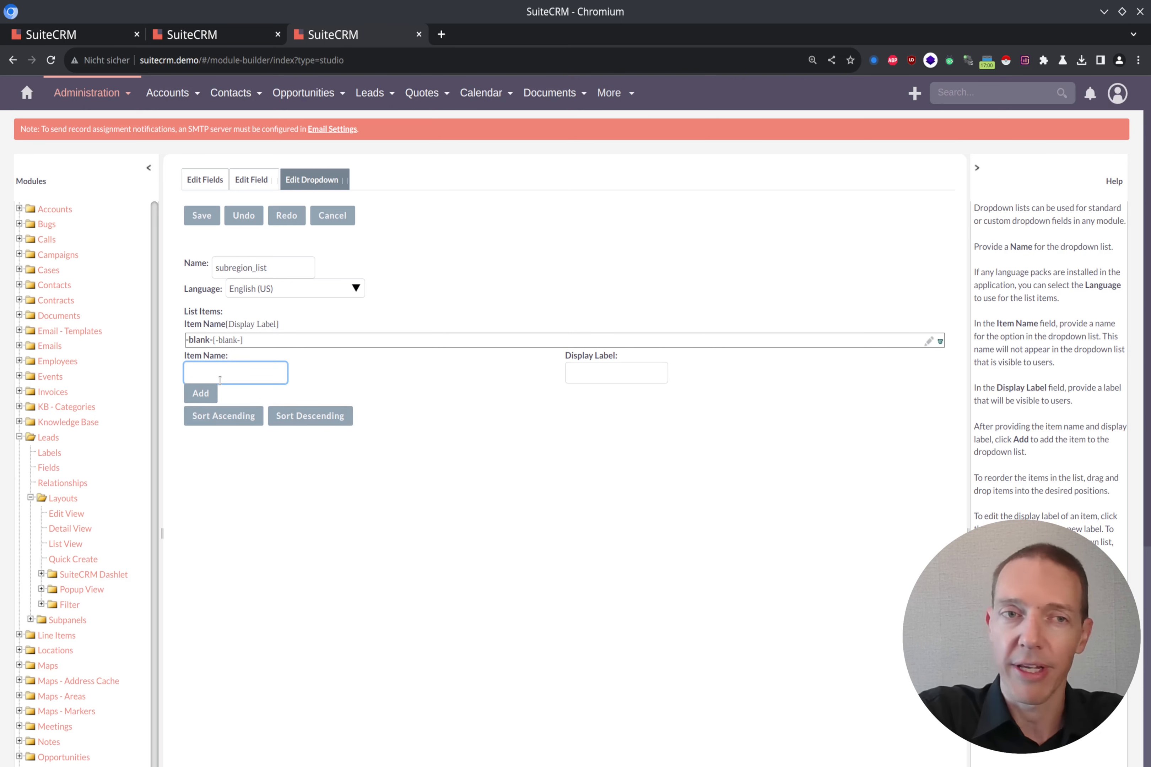
pyautogui.write('EM')
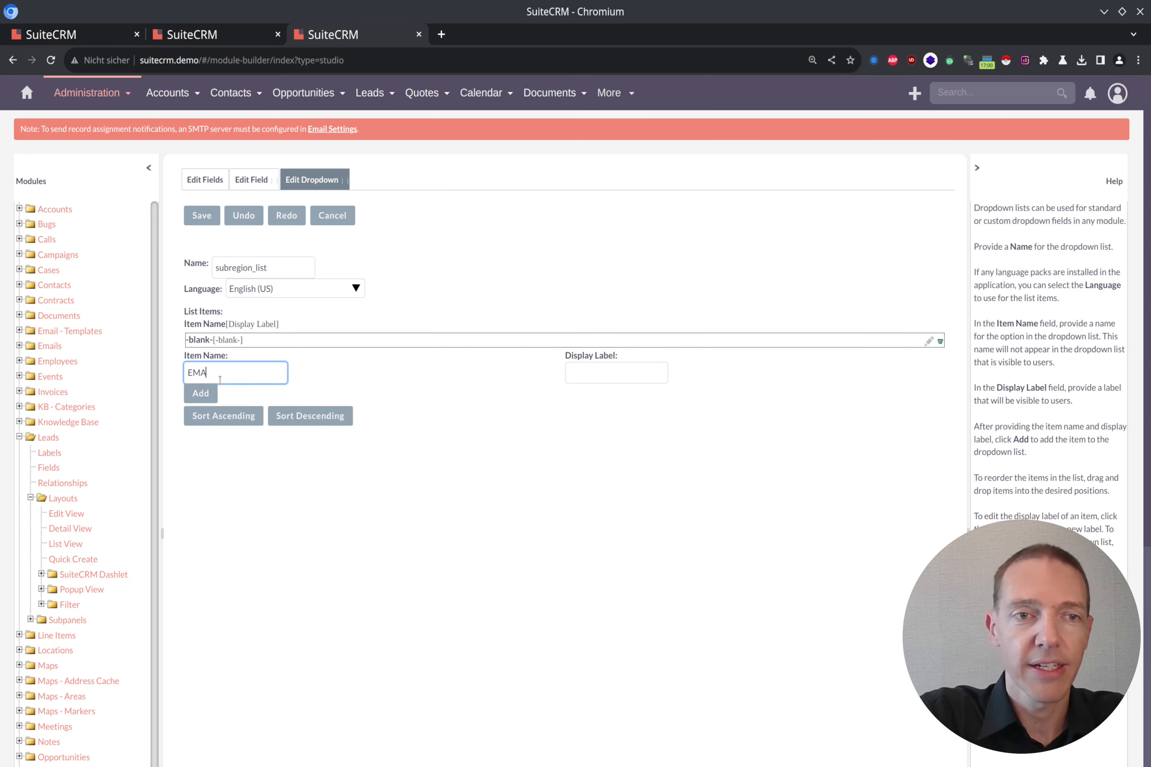
pyautogui.write('EA_')
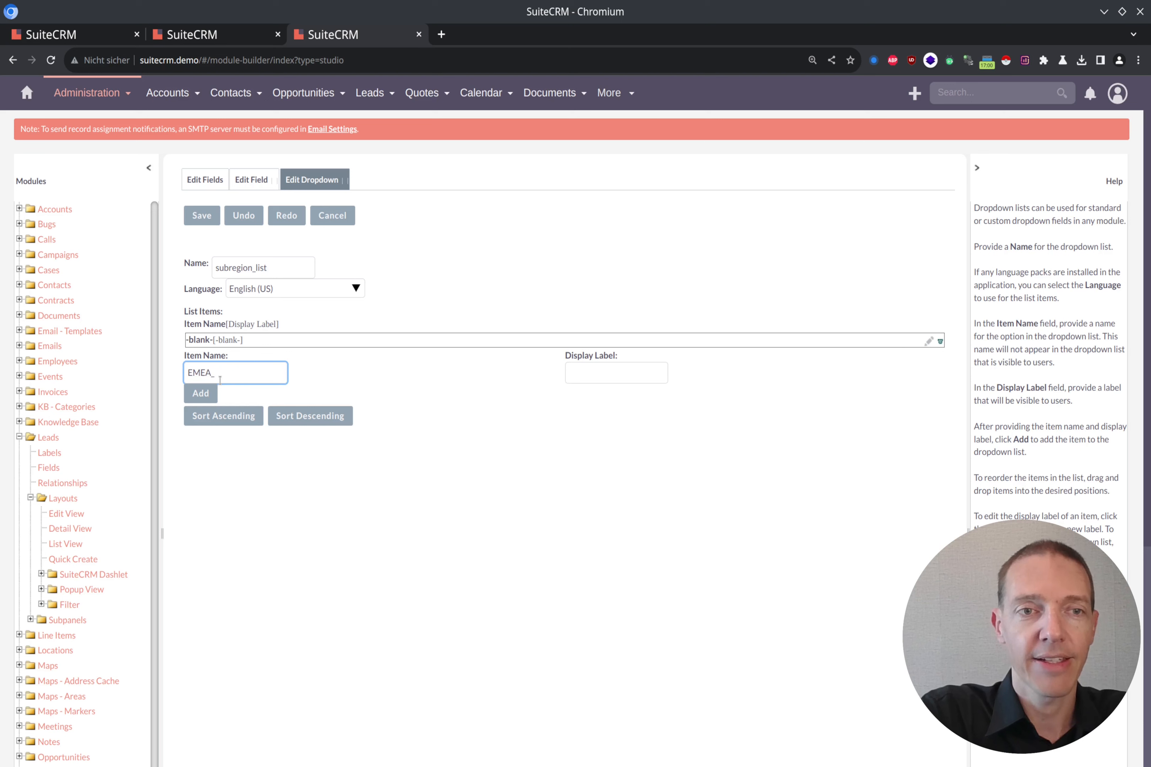
pyautogui.press('BackSpace')
pyautogui.write('_Germany')
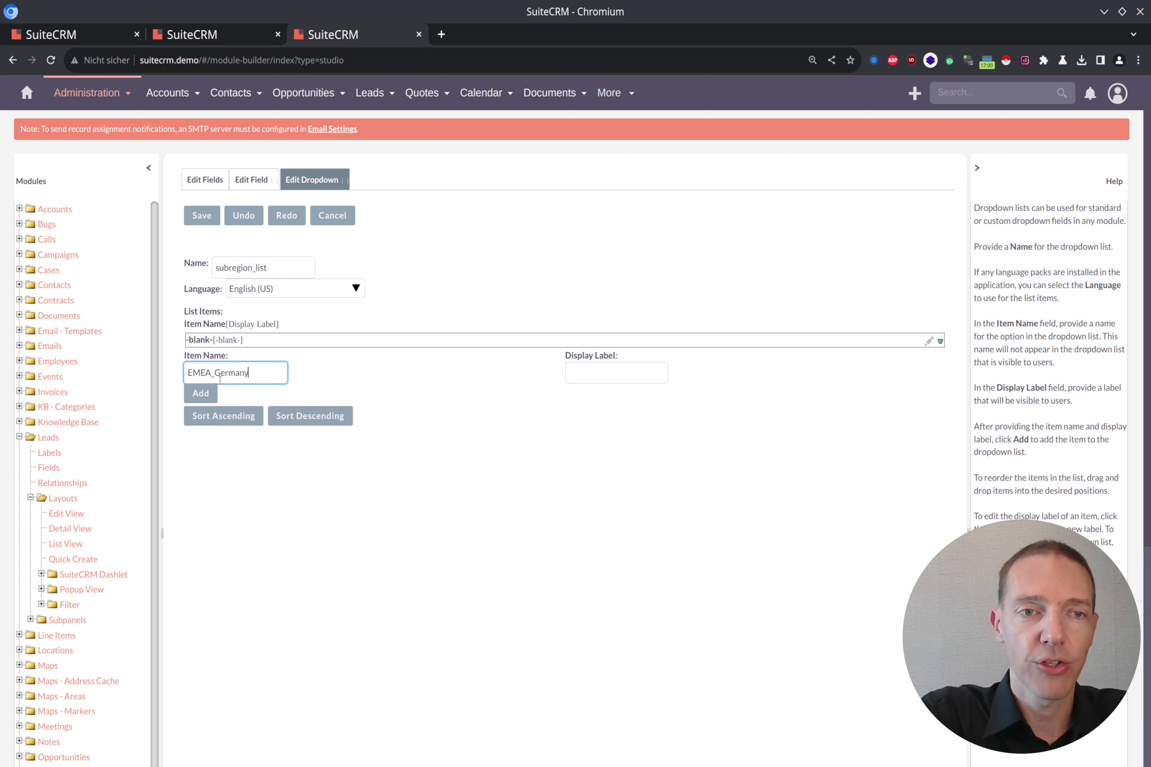
pyautogui.press('Tab')
pyautogui.write('Germany')
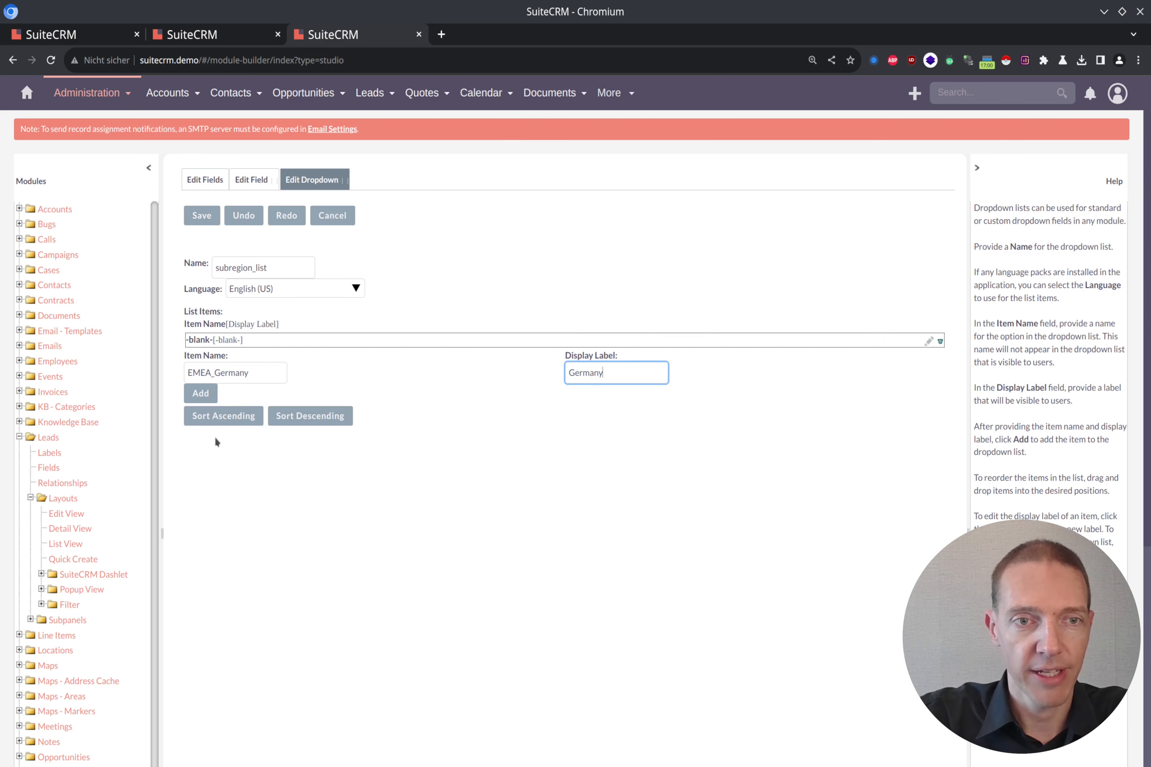
pyautogui.click(201, 393)
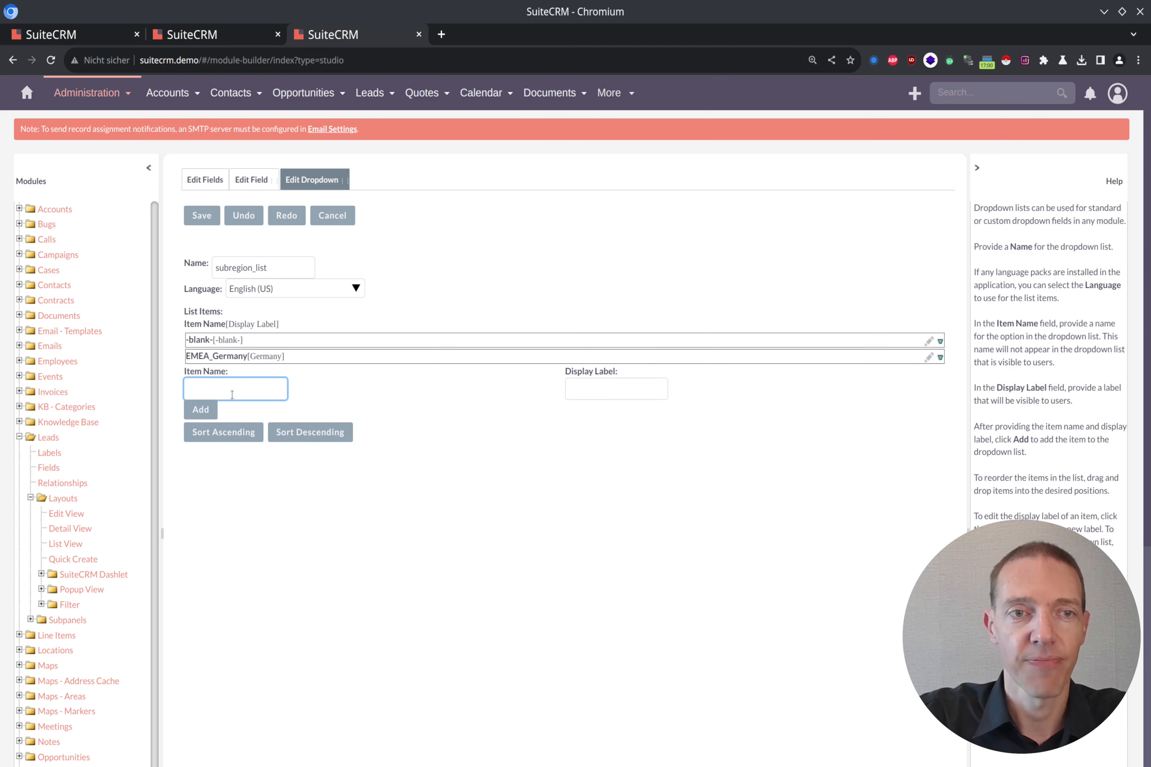
# Add a list item named EMEA_France with the display label France
pyautogui.write('EM')
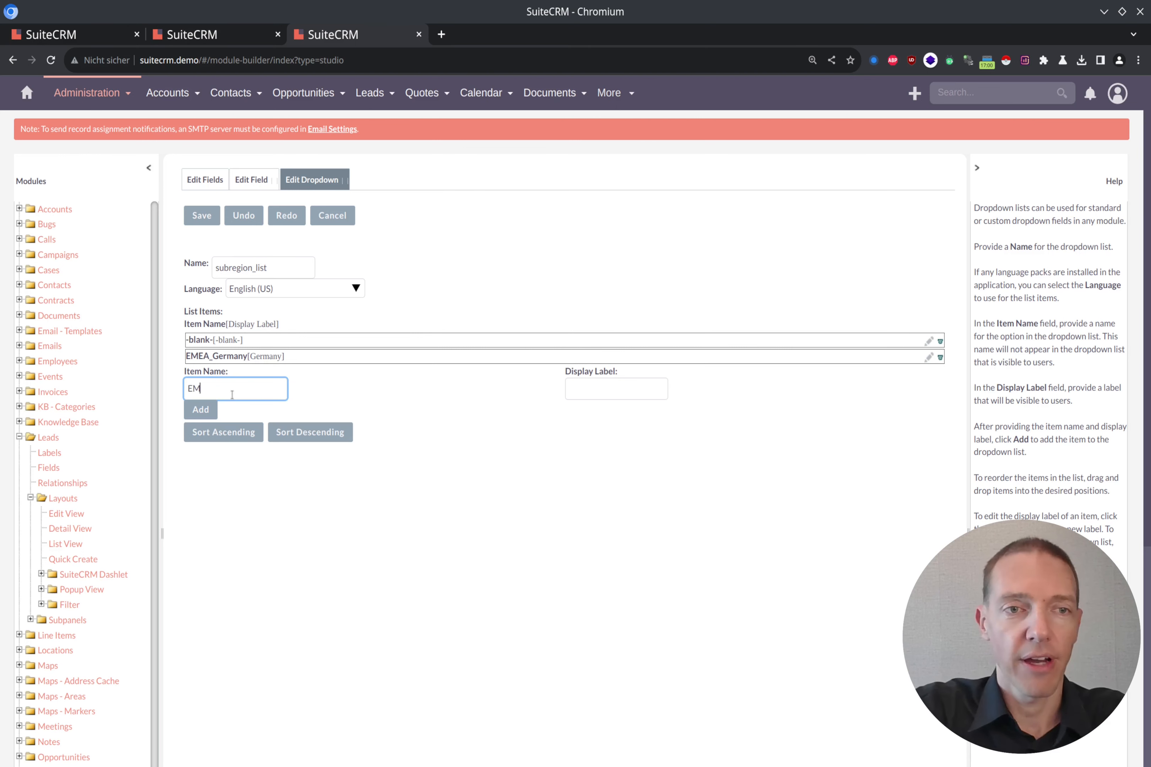
pyautogui.write('EA_France')
pyautogui.press('Tab')
pyautogui.write('France')
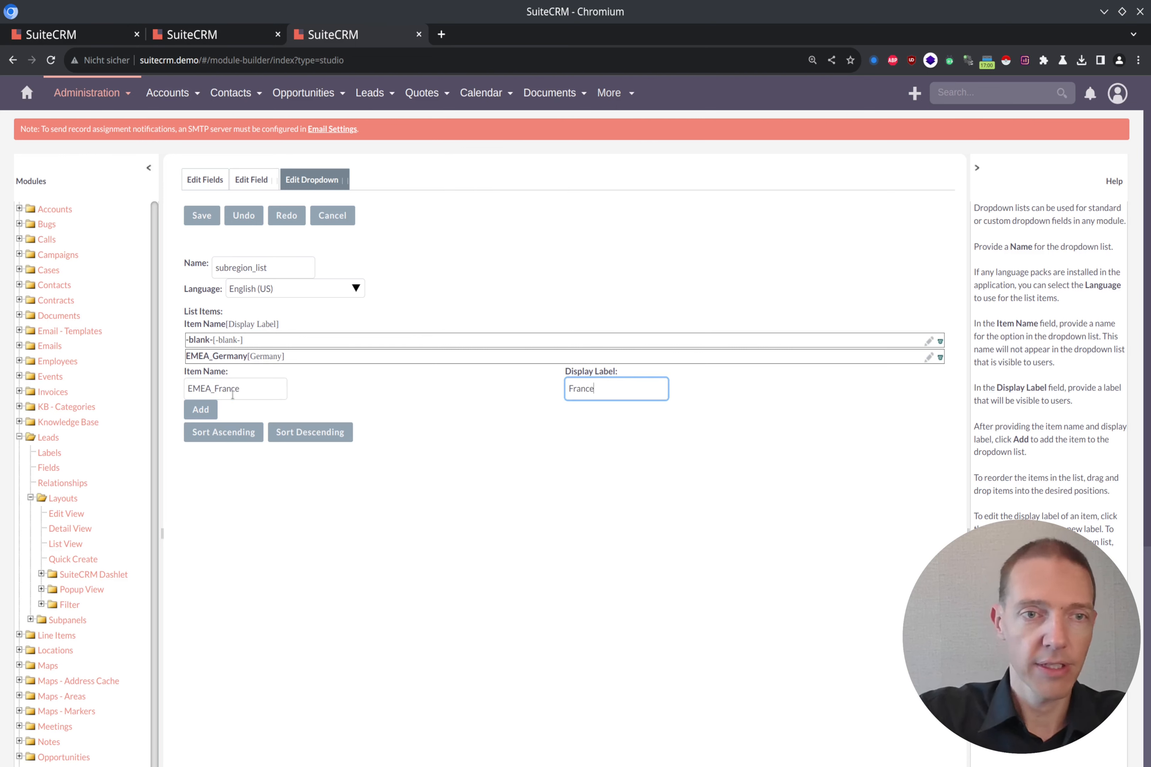
pyautogui.click(207, 410)
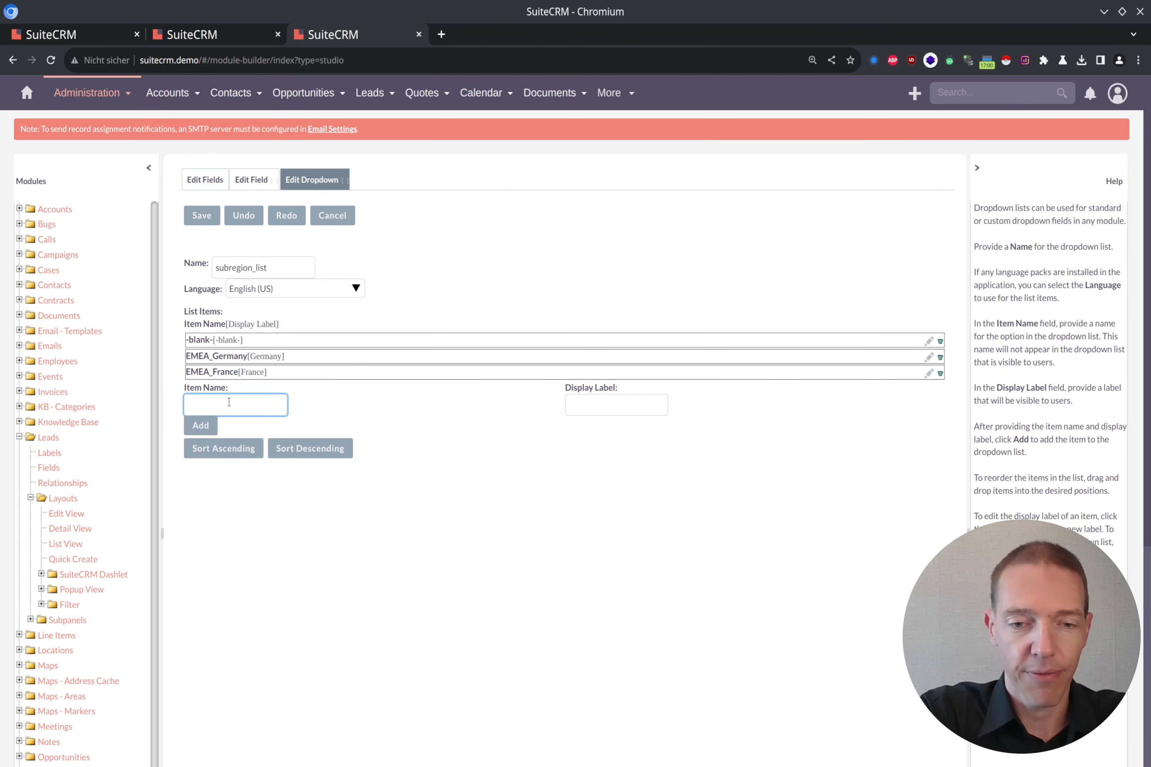
# Add a list item named NAM_US with the display label United States
pyautogui.write('NAM')
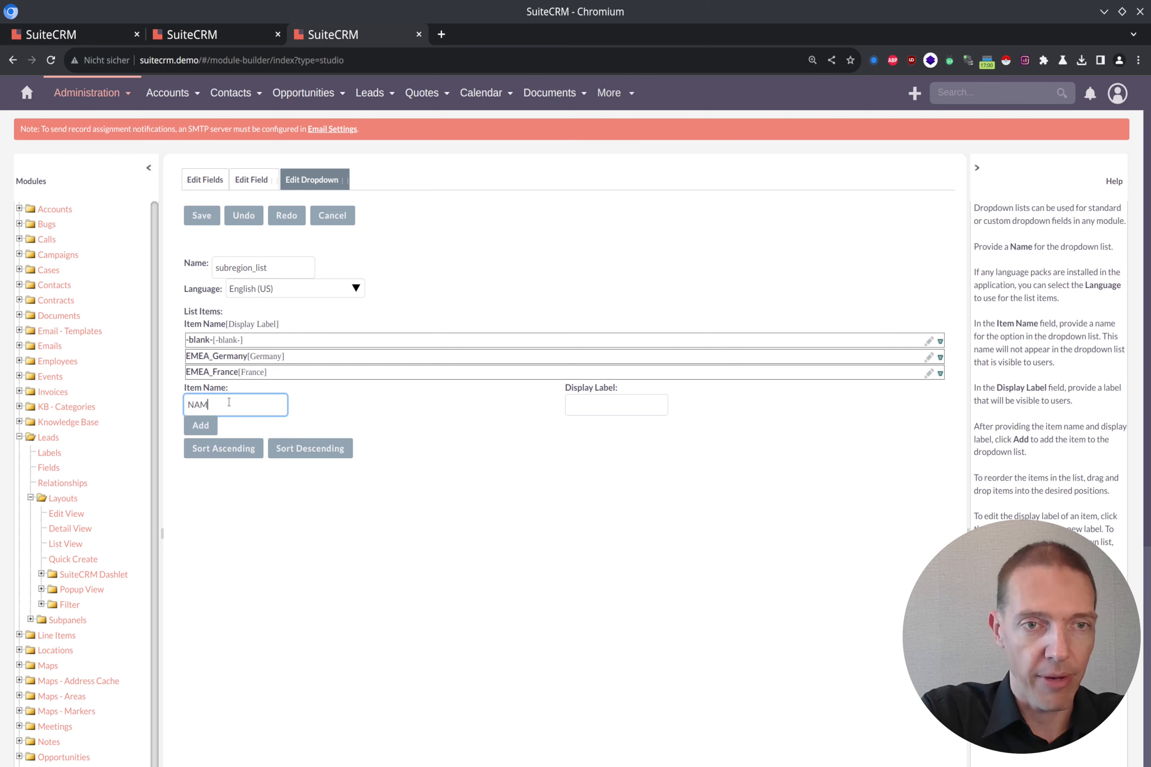
pyautogui.press('Tab')
pyautogui.write('Uni')
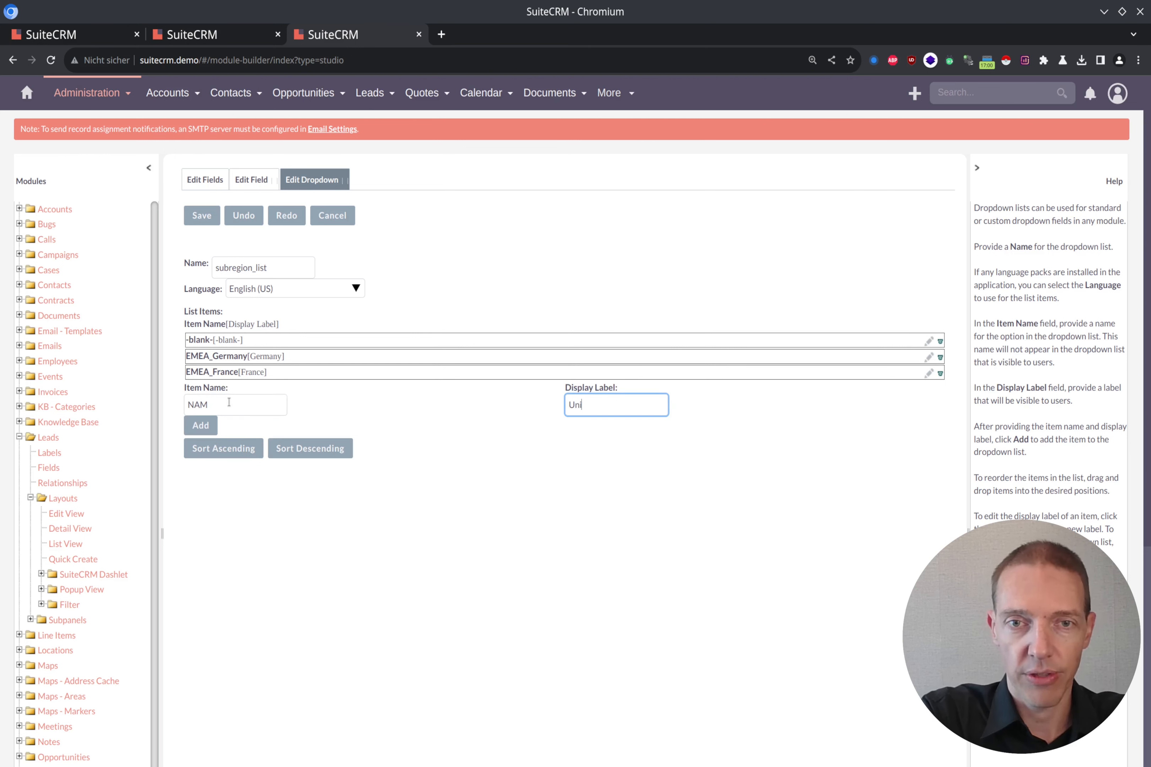
pyautogui.write('ted States')
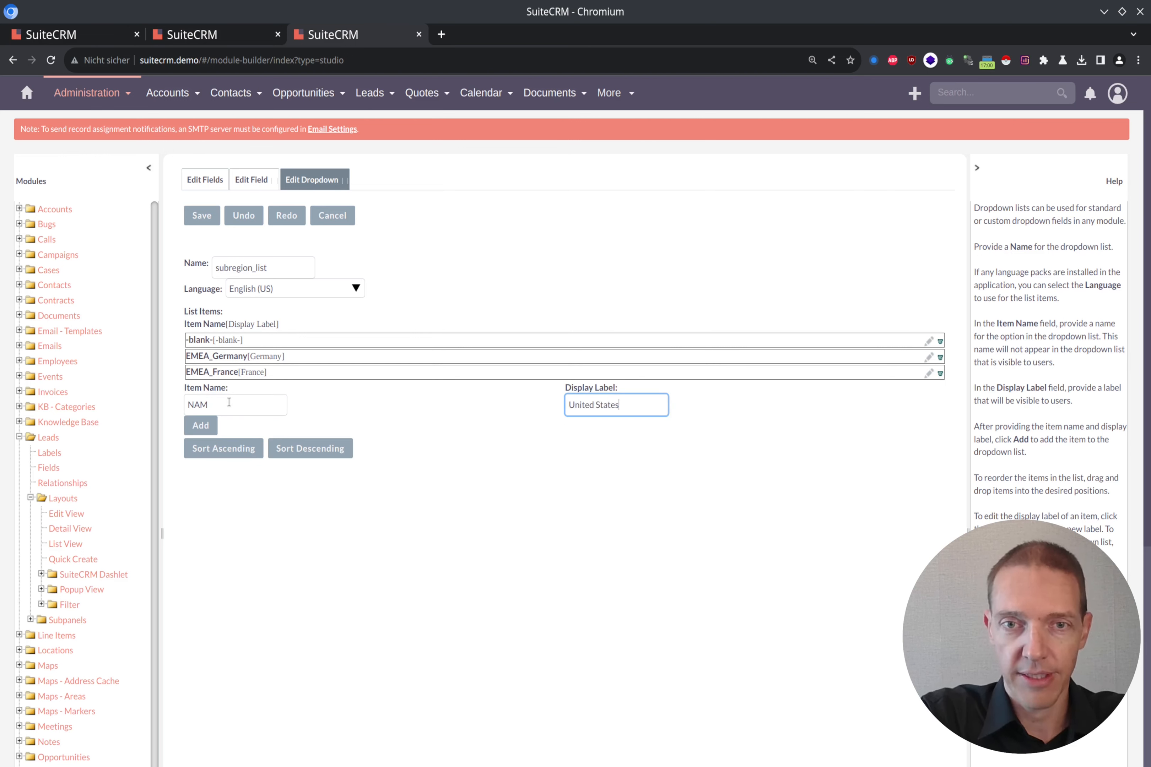
pyautogui.hotkey('shift', 'Tab')
pyautogui.press('End')
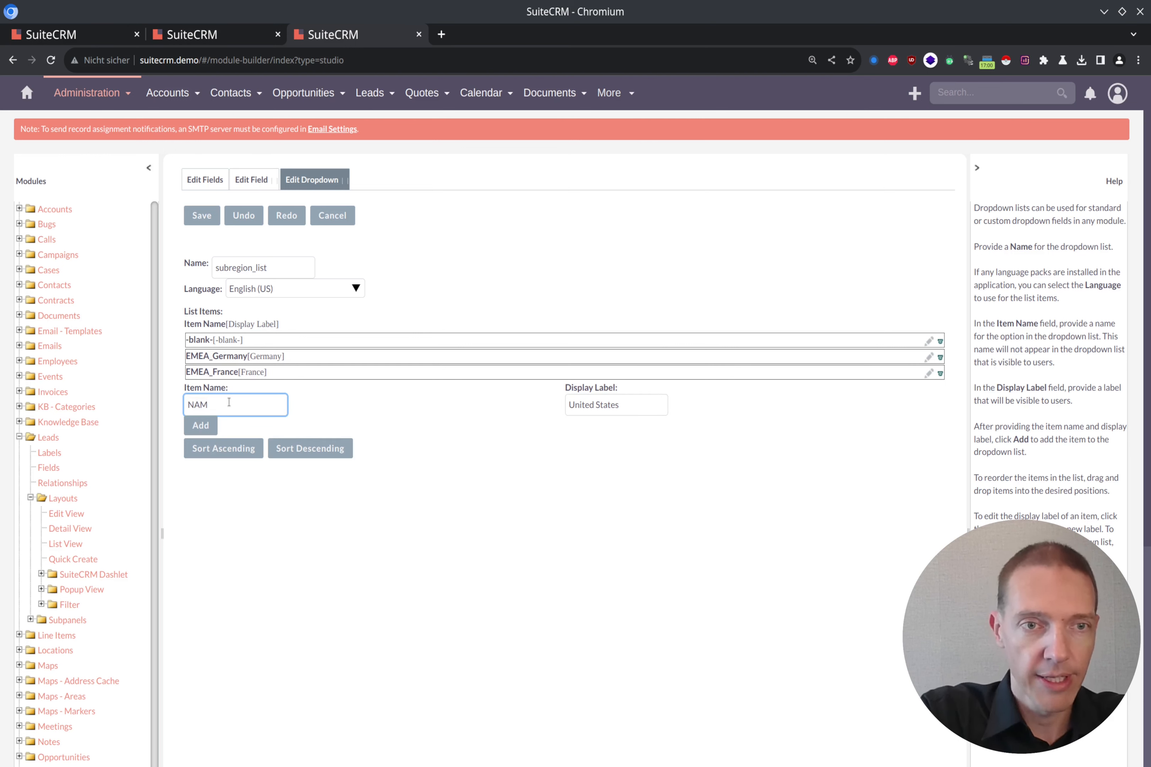
pyautogui.write('_US')
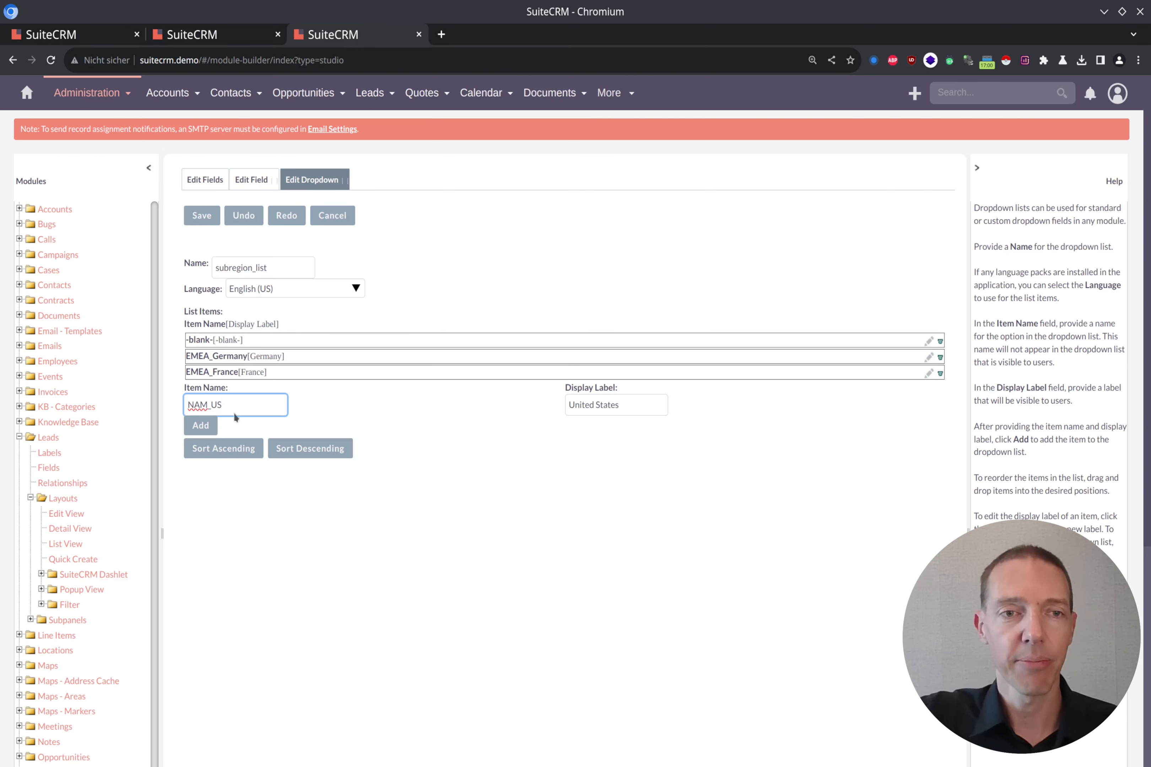
pyautogui.click(203, 429)
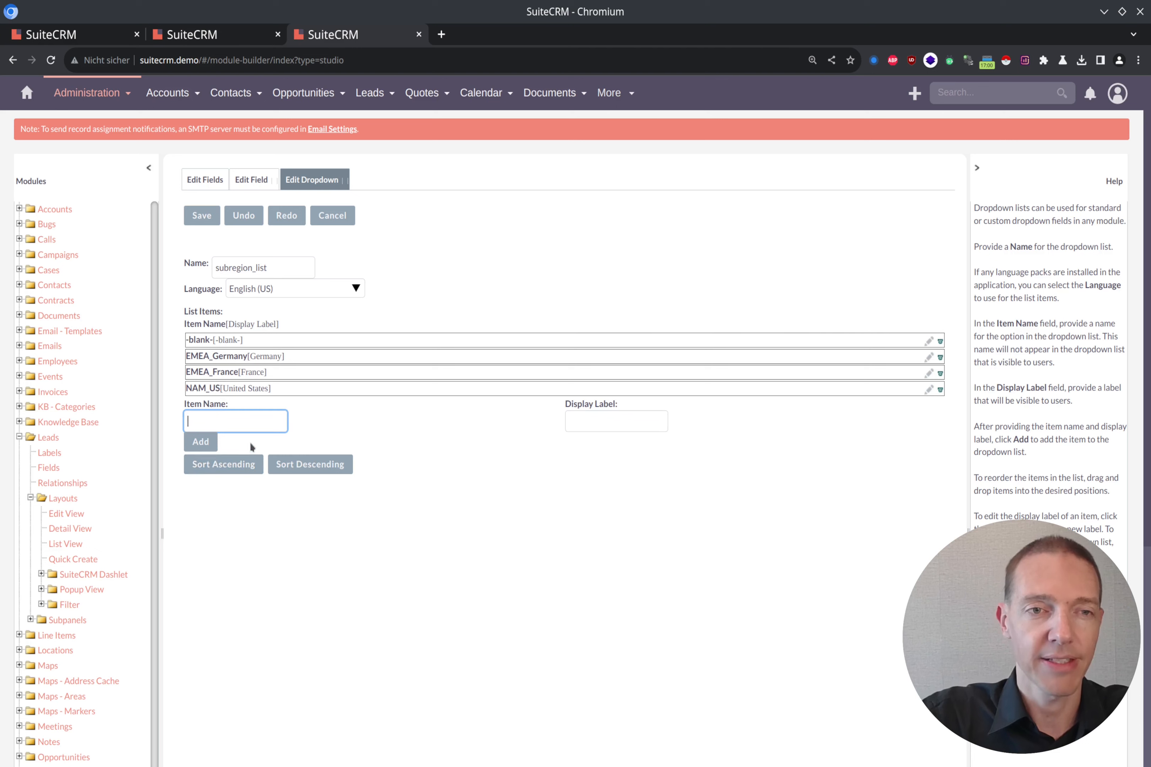
# Add a list item named NAM_Canada with the display label Canada
pyautogui.write('NAM')
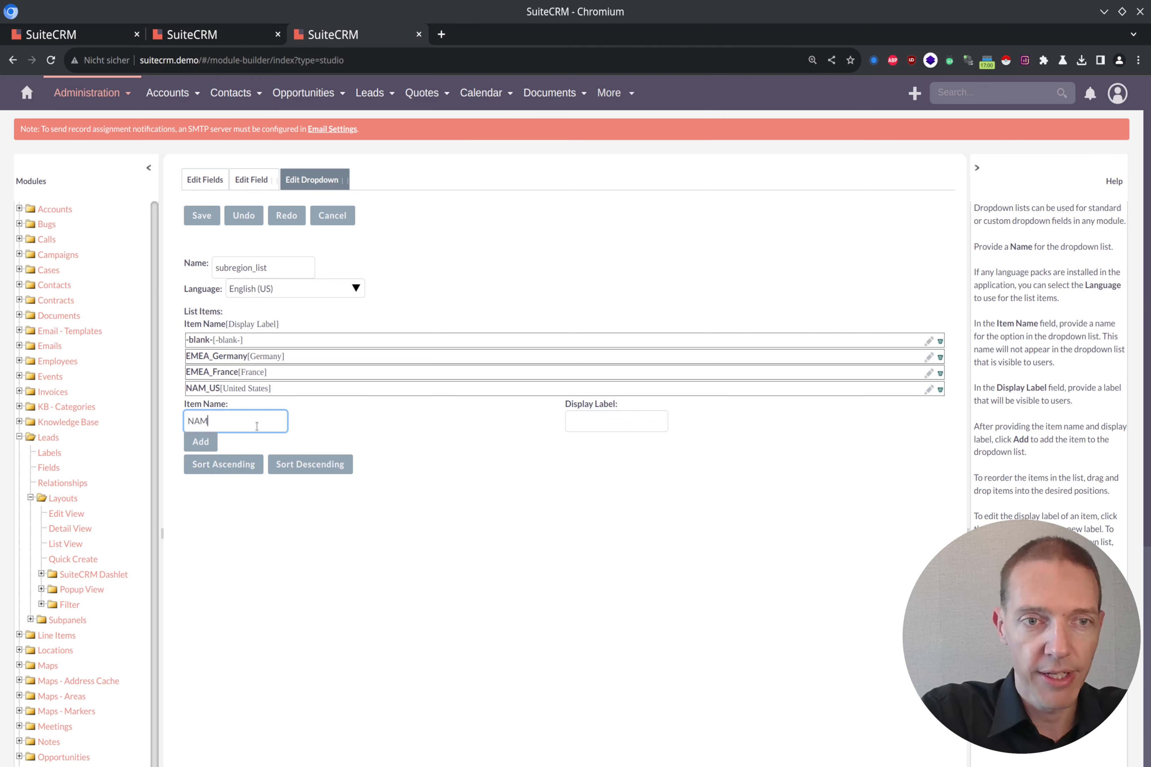
pyautogui.write('_Canada')
pyautogui.press('Tab')
pyautogui.write('Canada')
pyautogui.press('Return')
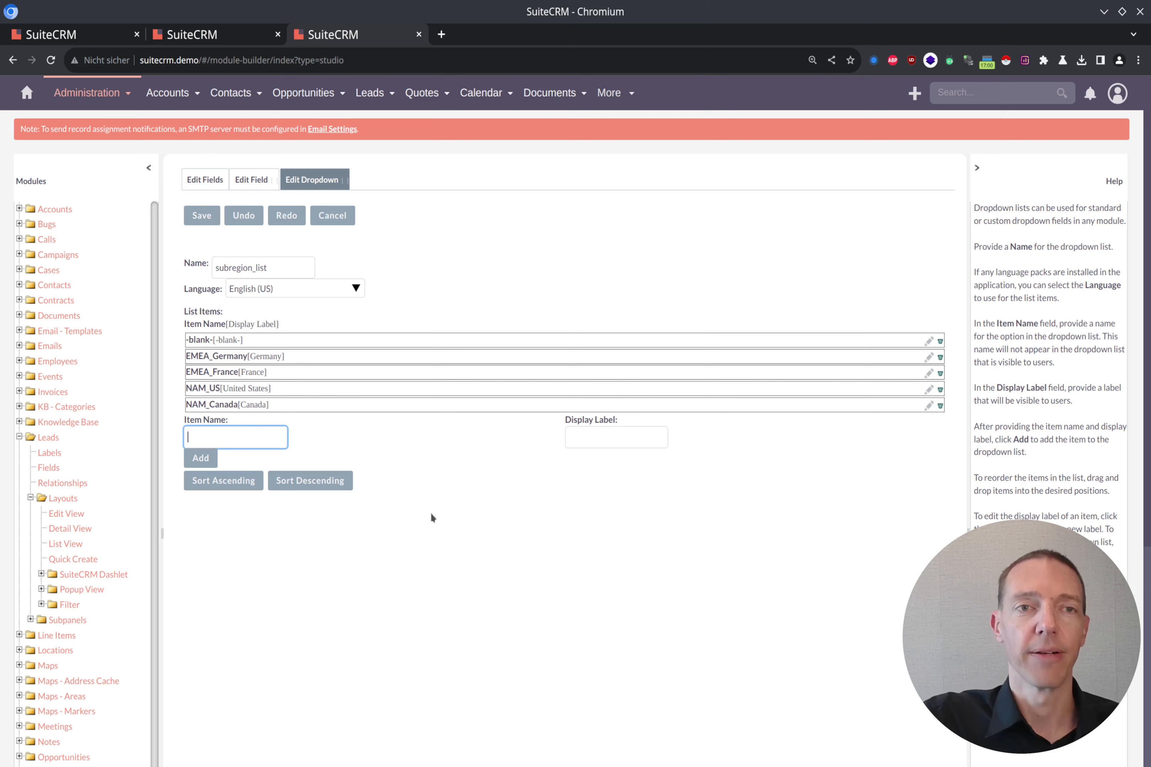
# Save the dropdown list, then save the Subregion field with Audit and Mass Update enabled
pyautogui.click(202, 219)
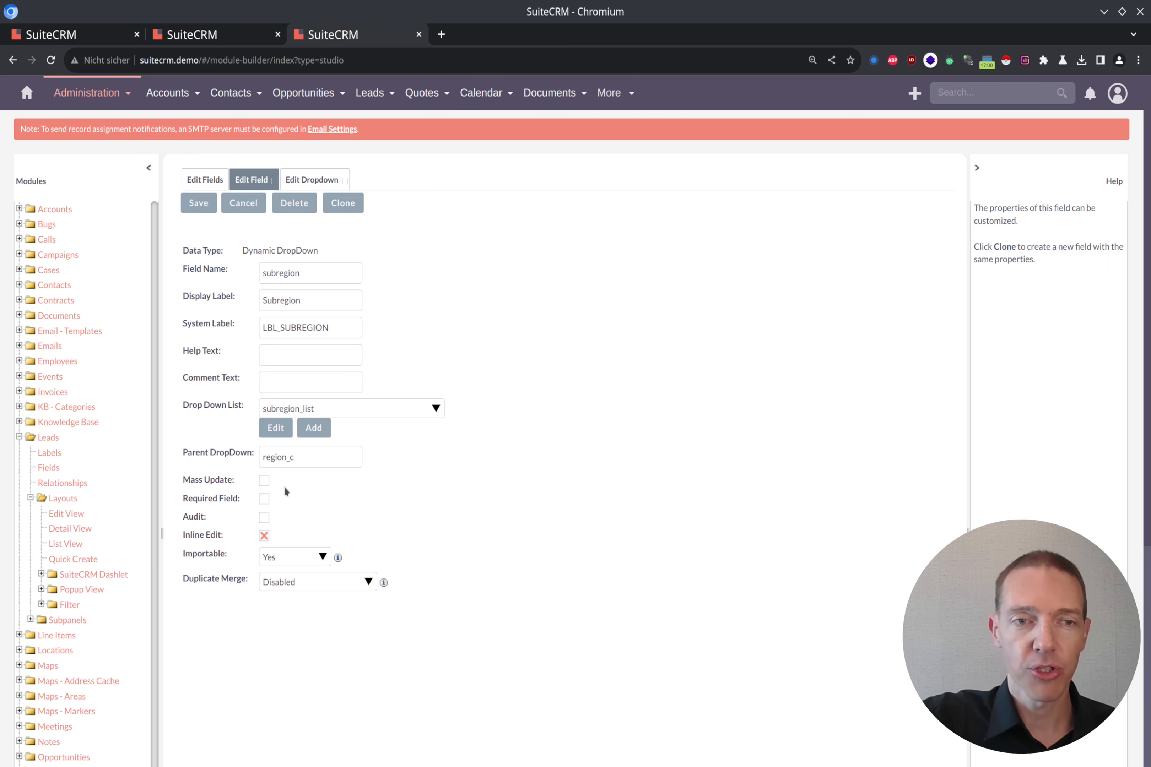
pyautogui.click(264, 520)
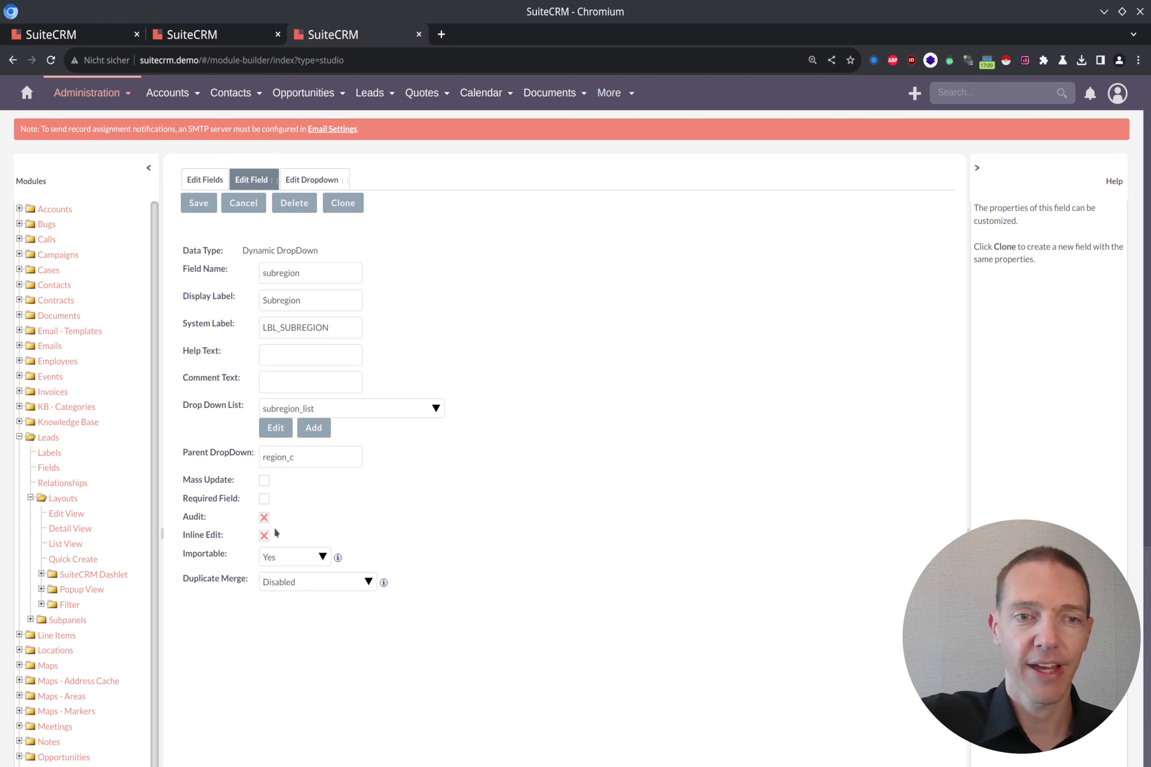
pyautogui.click(265, 481)
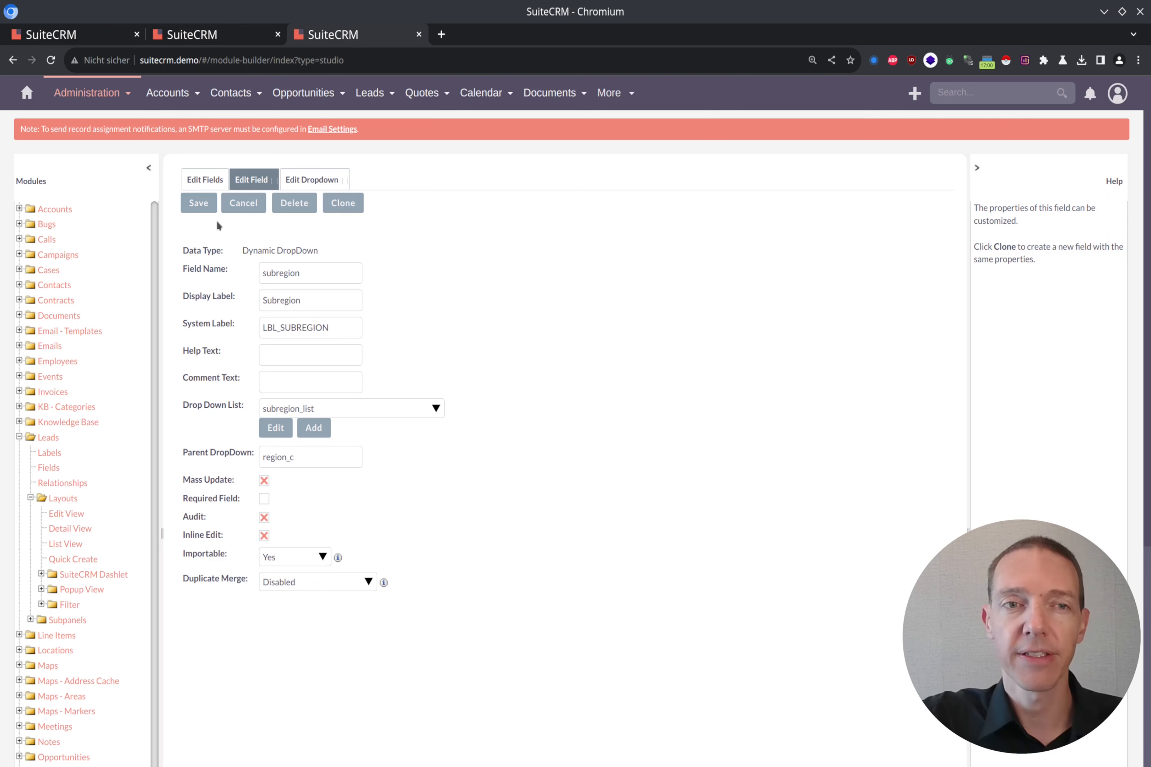
pyautogui.click(199, 204)
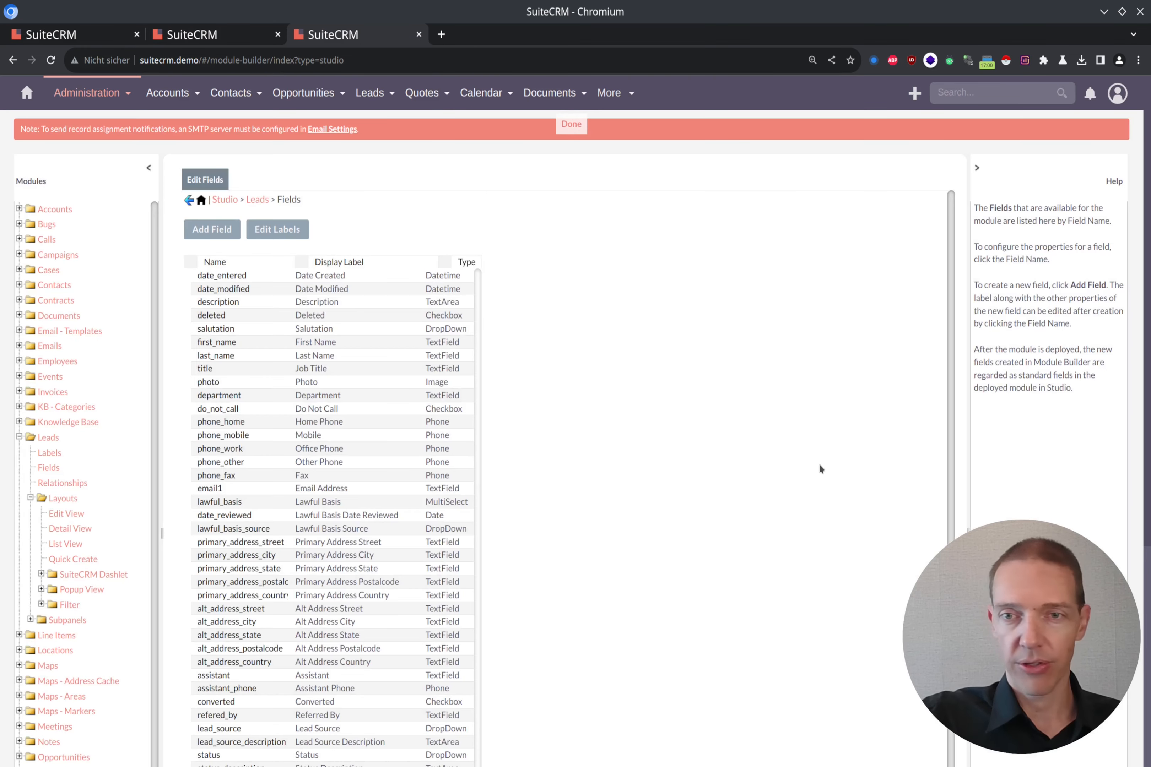
# Open the Leads Edit View layout and add a new row between Last Name and Job Title in the Overview panel
pyautogui.scroll(-1, 622, 518)
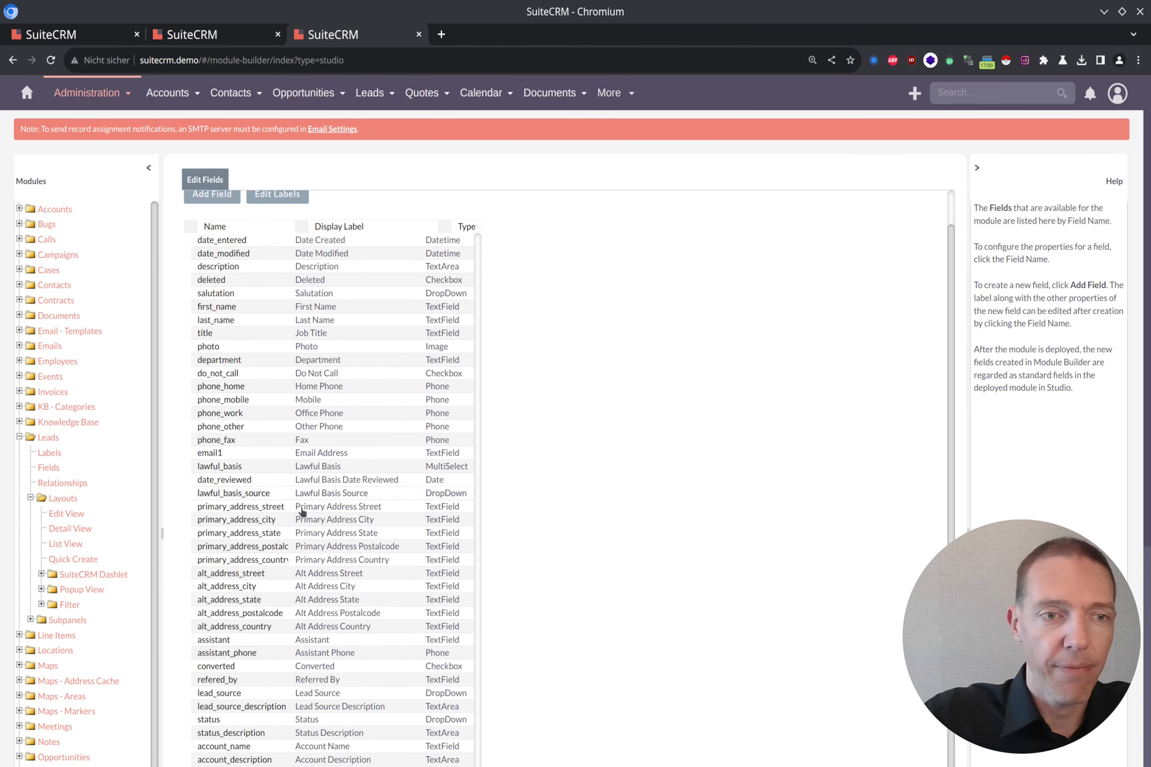
pyautogui.click(60, 515)
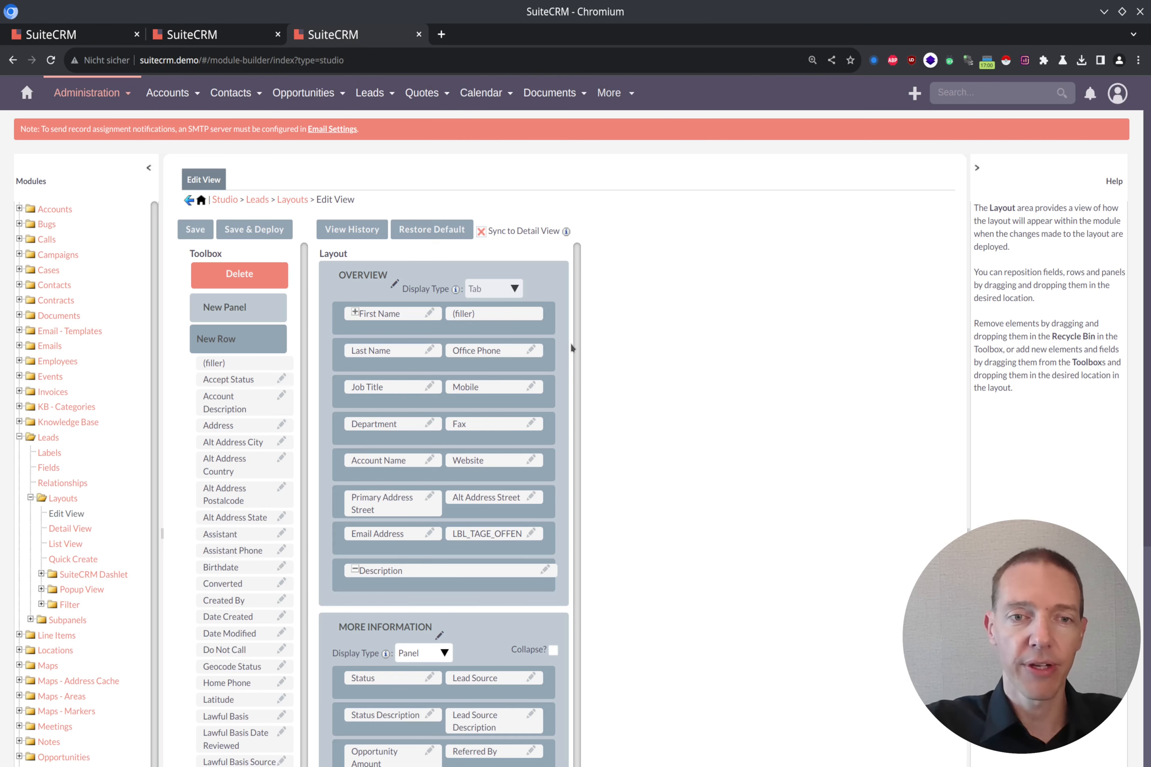
pyautogui.moveTo(227, 311)
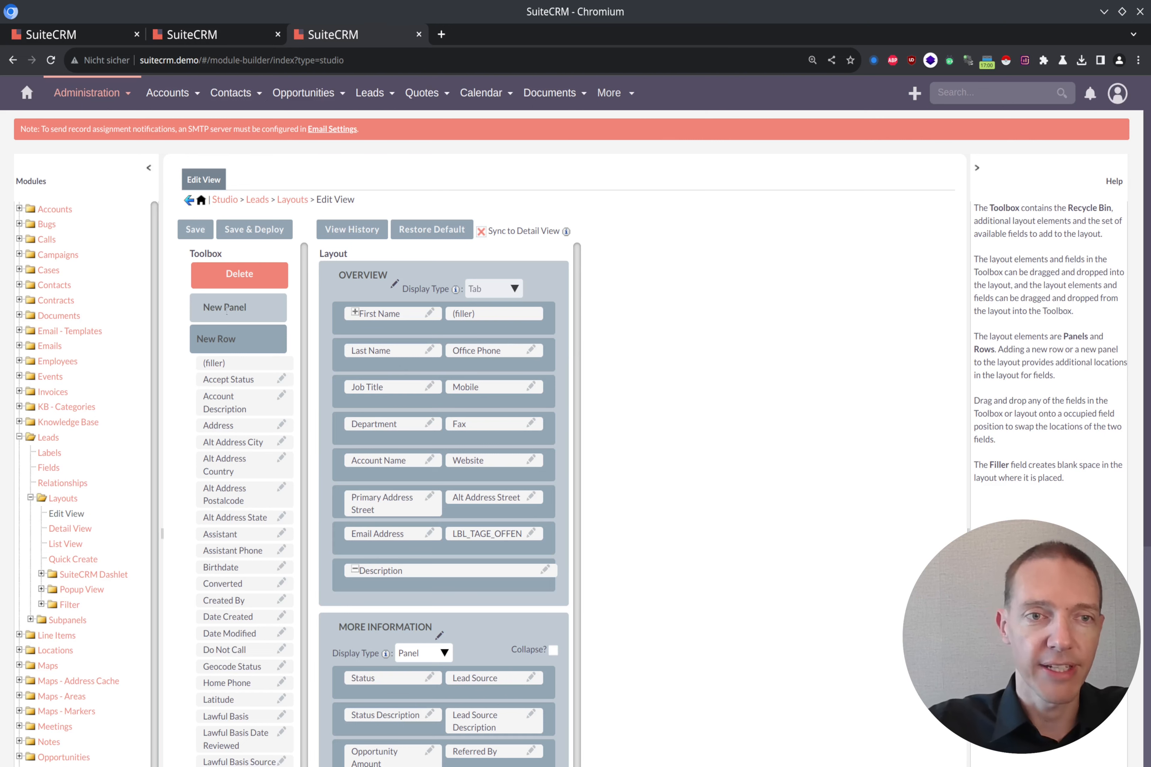
pyautogui.moveTo(247, 348); pyautogui.dragTo(441, 387)
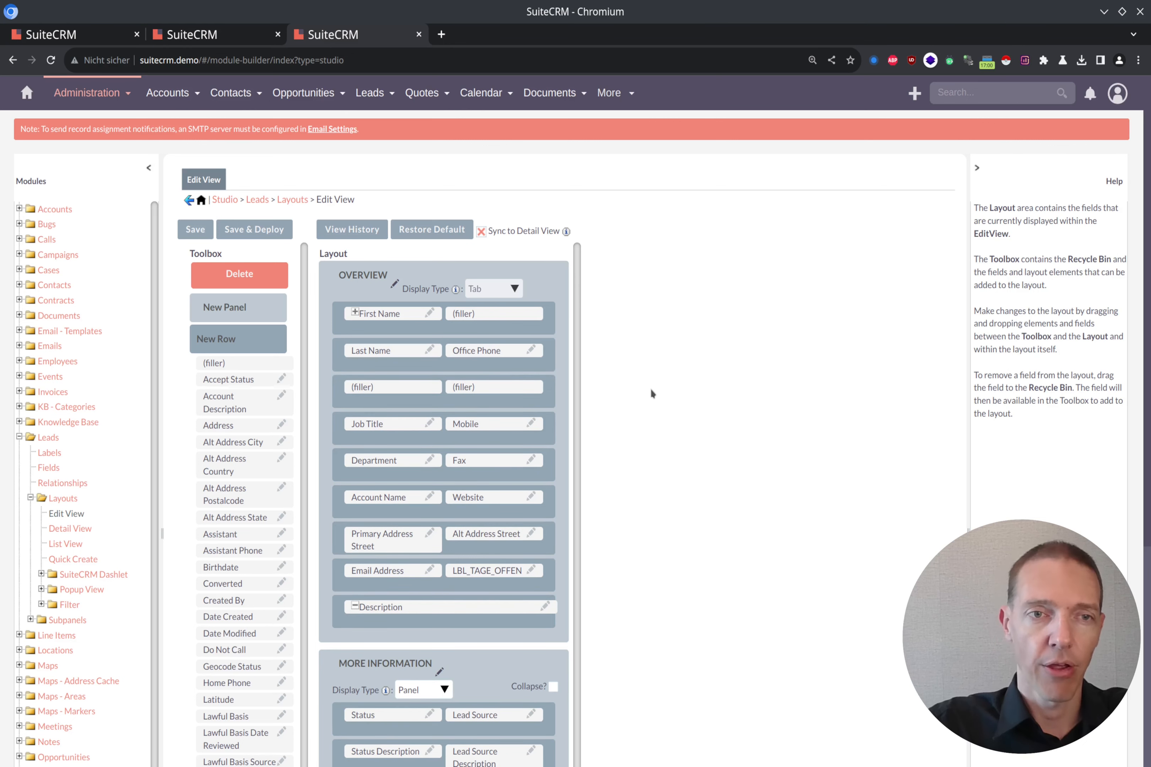
# Search the page for "regio" to locate the region and Subregion fields among the available layout fields
pyautogui.scroll(-2, 236, 576)
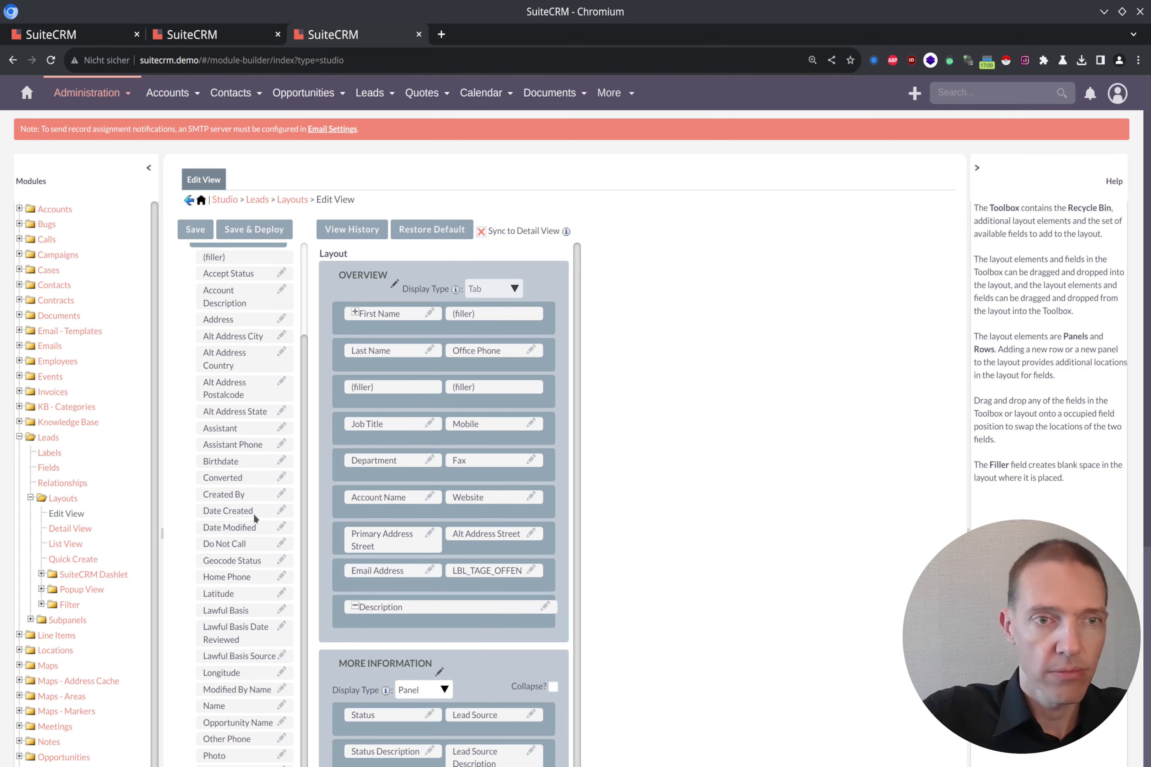
pyautogui.hotkey('ctrl', 'f')
pyautogui.write('regio')
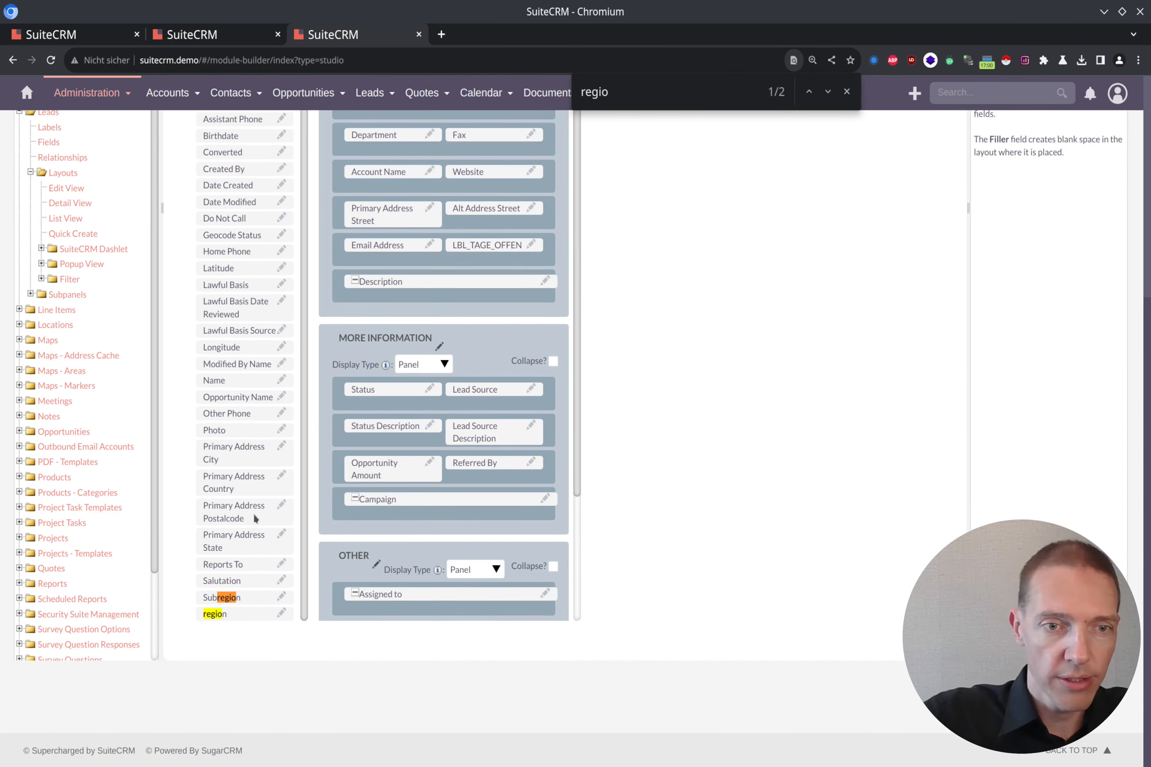
pyautogui.scroll(-2, 384, 589)
pyautogui.scroll(2, 383, 588)
pyautogui.scroll(5, 603, 458)
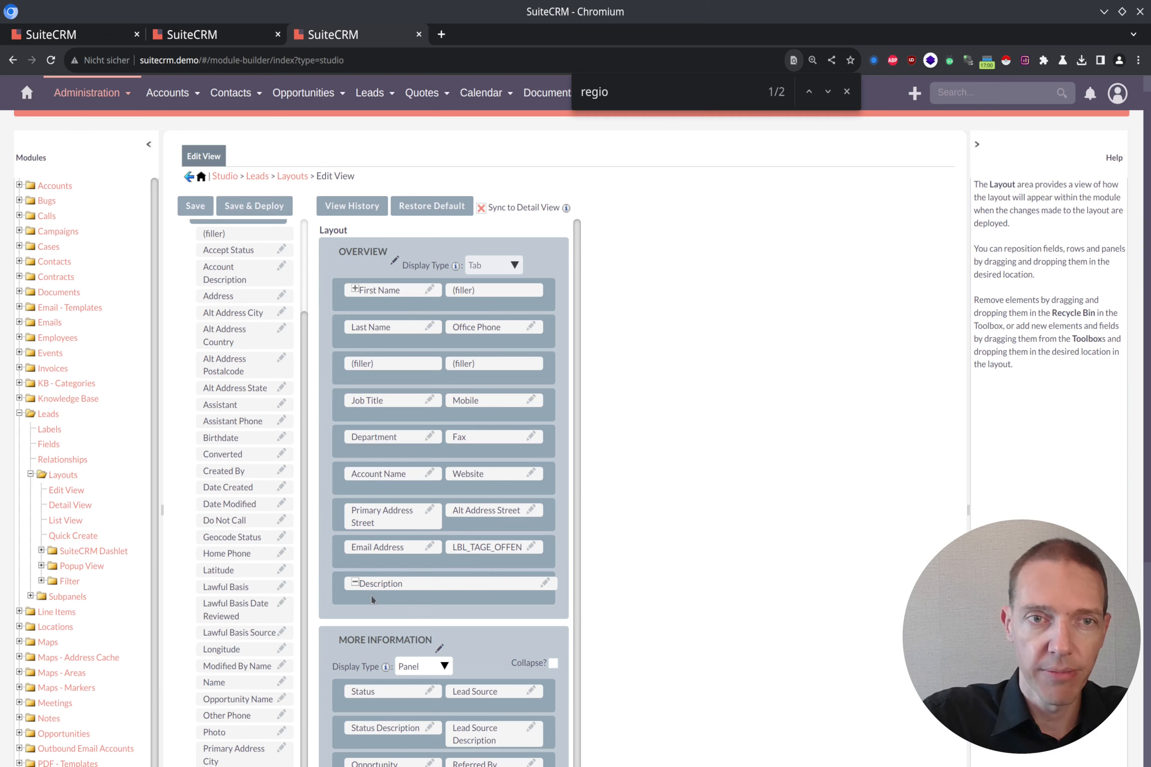
pyautogui.scroll(-5, 305, 468)
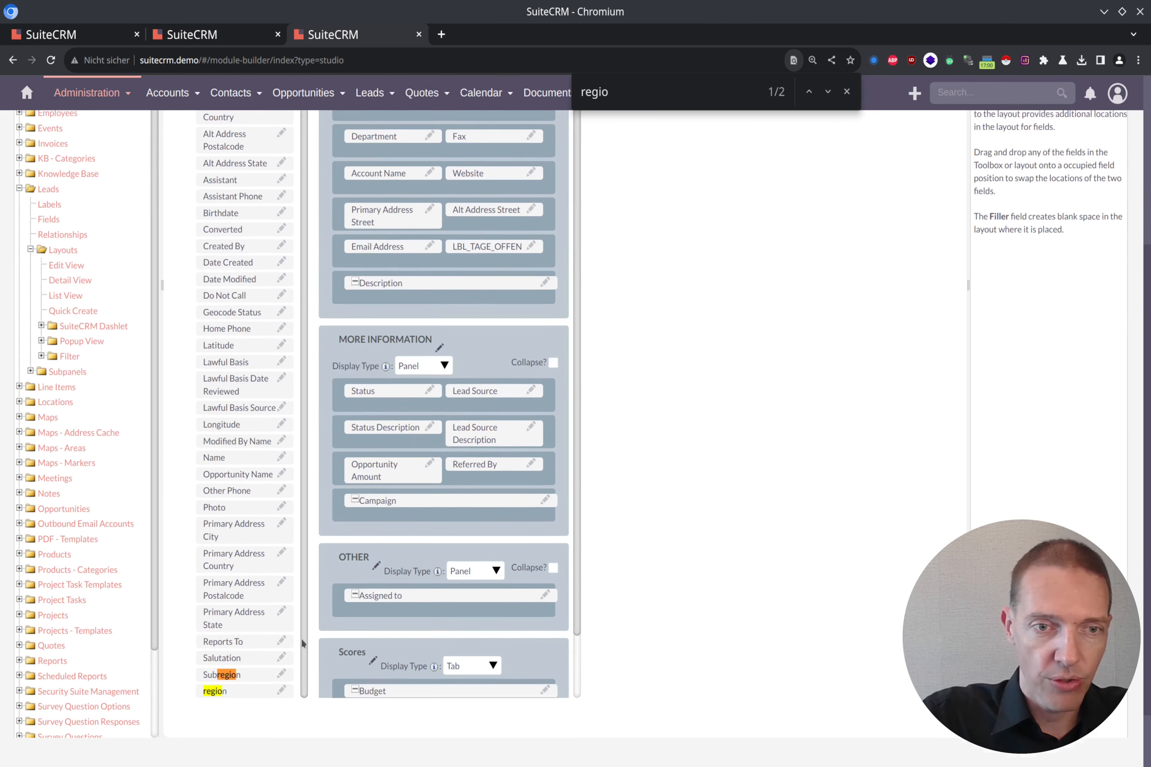
# Try to bring the region field up to the new row, and move that empty row below Description in Overview
pyautogui.moveTo(238, 691); pyautogui.dragTo(597, 273)
pyautogui.scroll(3, 655, 418)
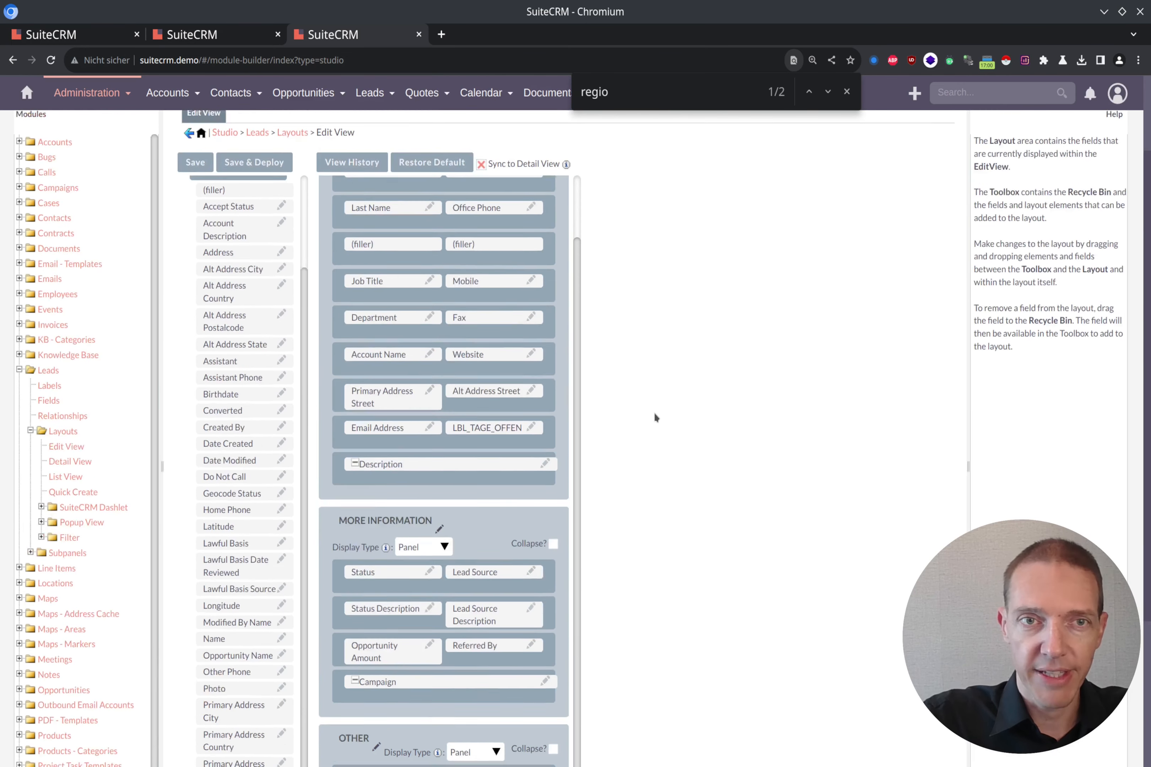
pyautogui.scroll(2, 655, 419)
pyautogui.moveTo(447, 325); pyautogui.dragTo(443, 540)
# Place the region and Subregion fields side by side in the empty row below Description, and close the page search
pyautogui.scroll(-5, 445, 495)
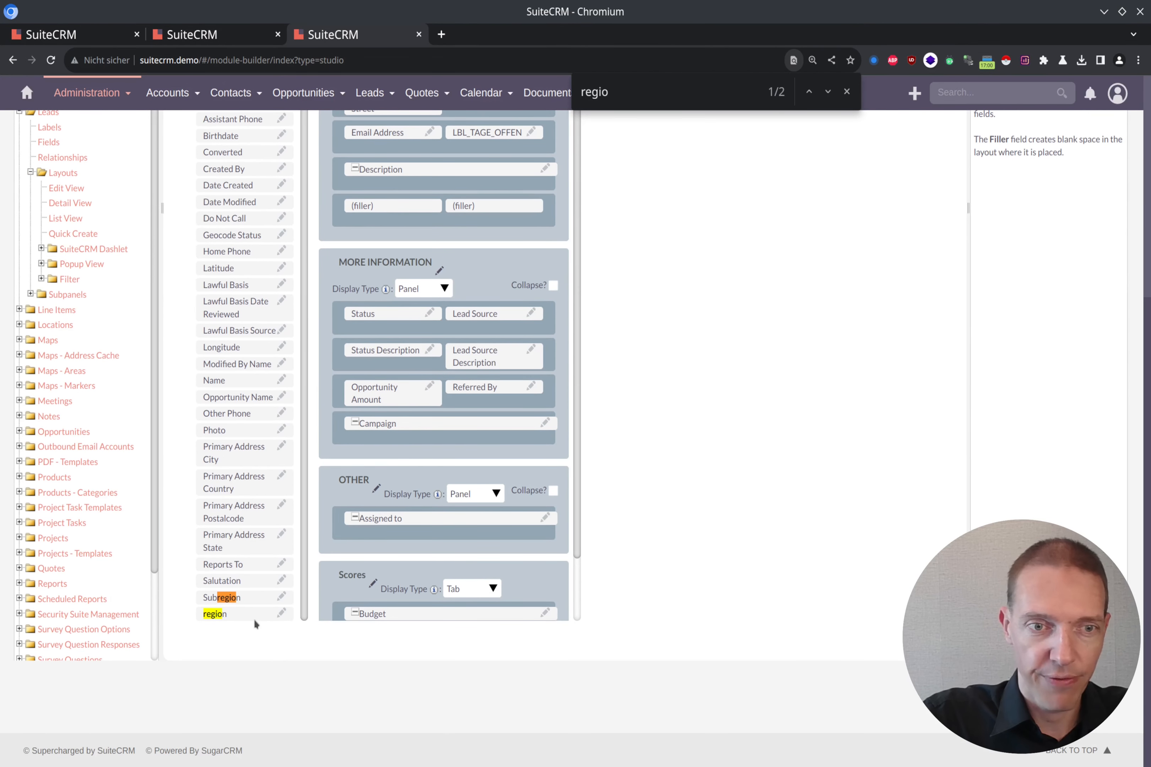
pyautogui.moveTo(247, 620); pyautogui.dragTo(379, 206)
pyautogui.moveTo(253, 614); pyautogui.dragTo(502, 207)
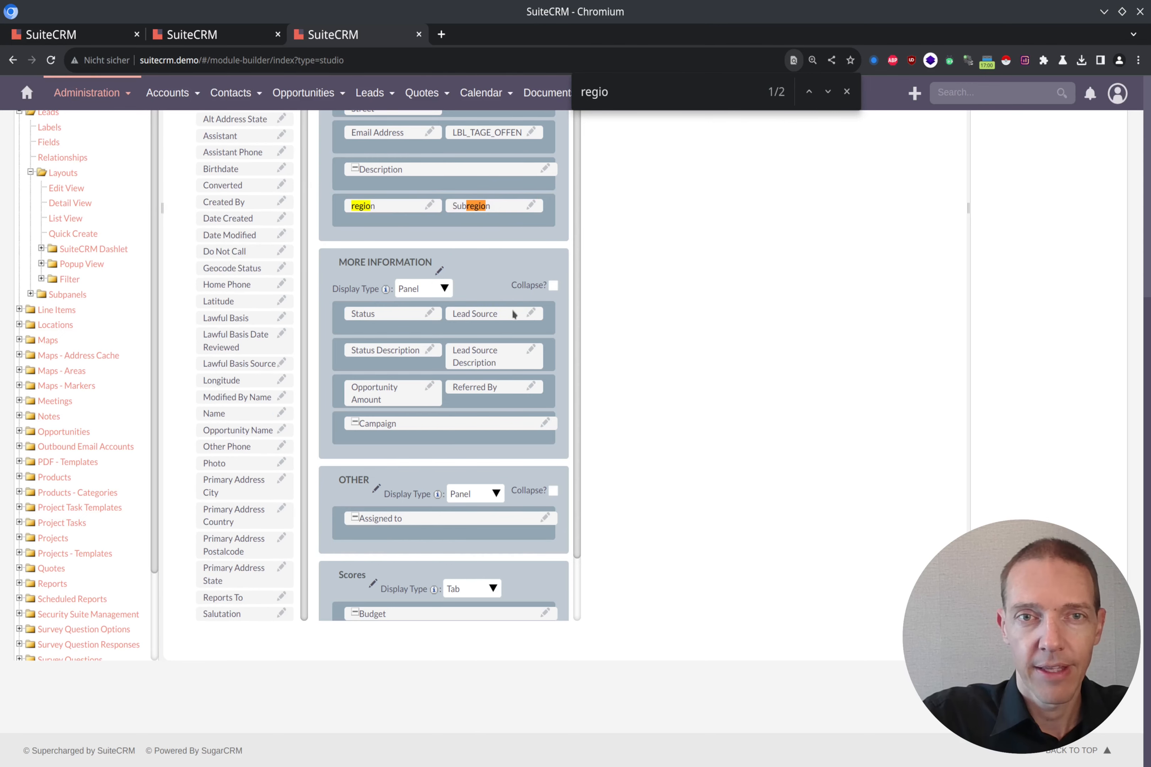
pyautogui.scroll(10, 545, 321)
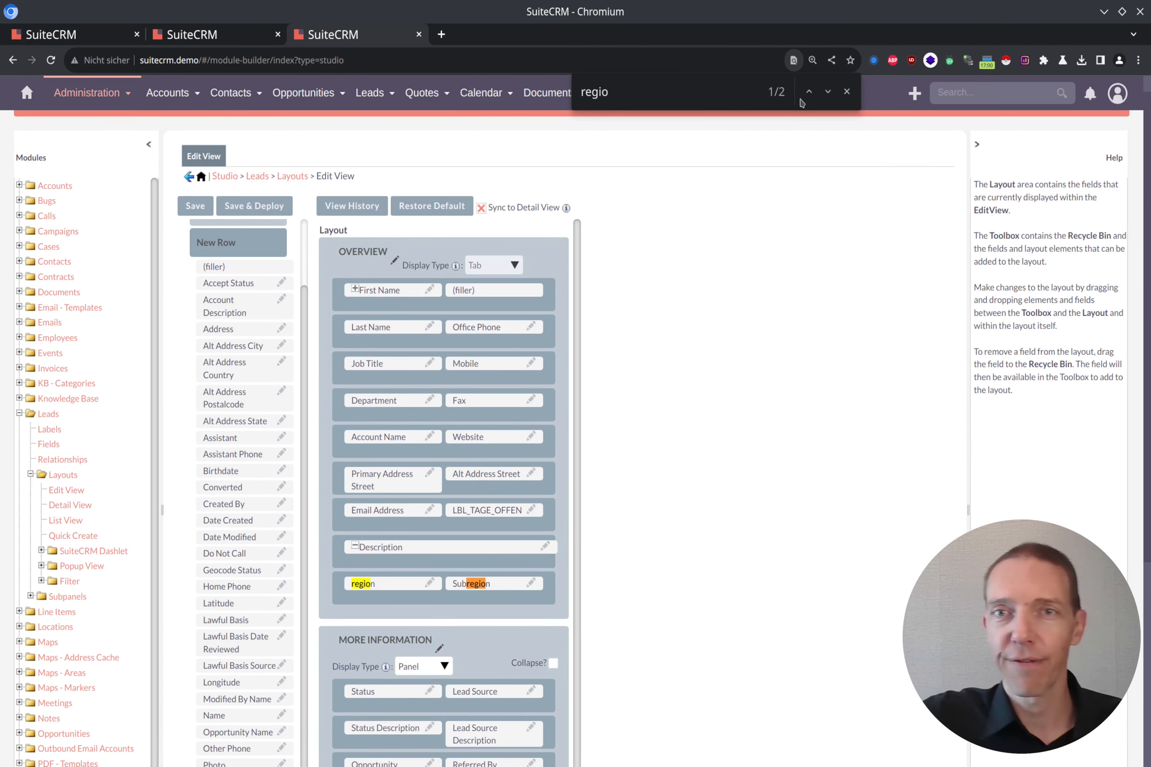
pyautogui.click(847, 91)
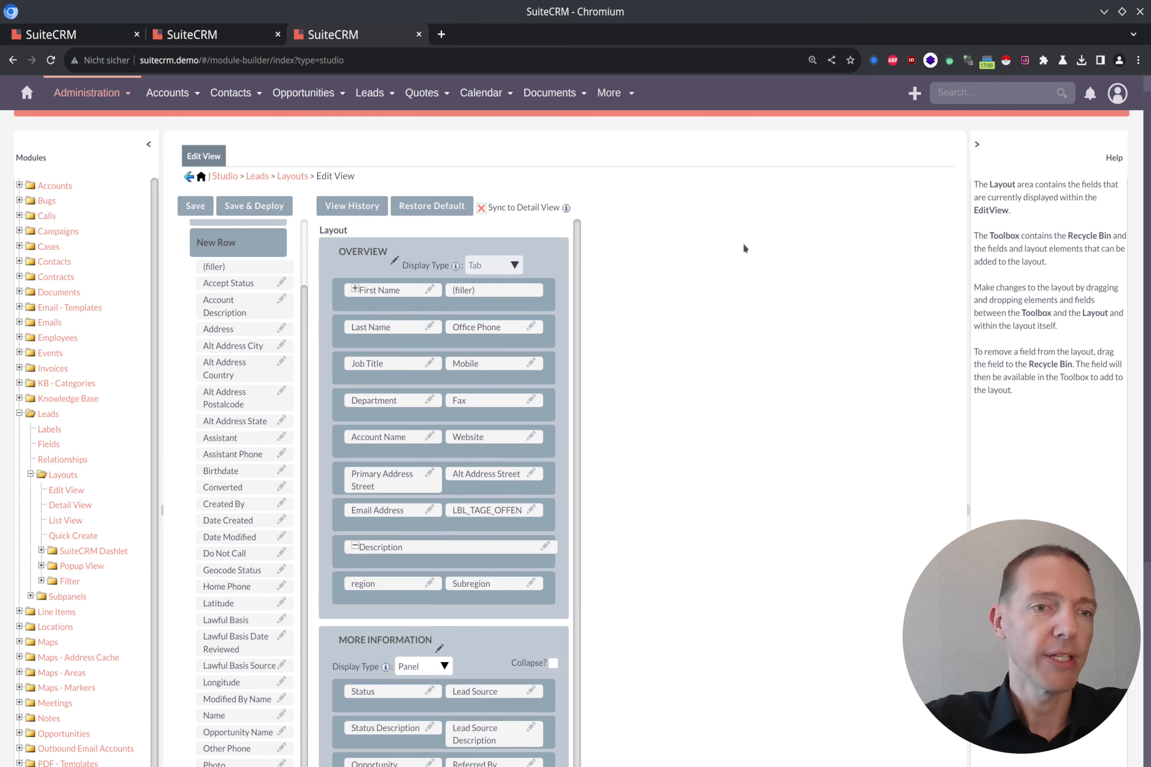
# Save and deploy the Leads Edit View layout, and reload the open lead creation form
pyautogui.click(253, 208)
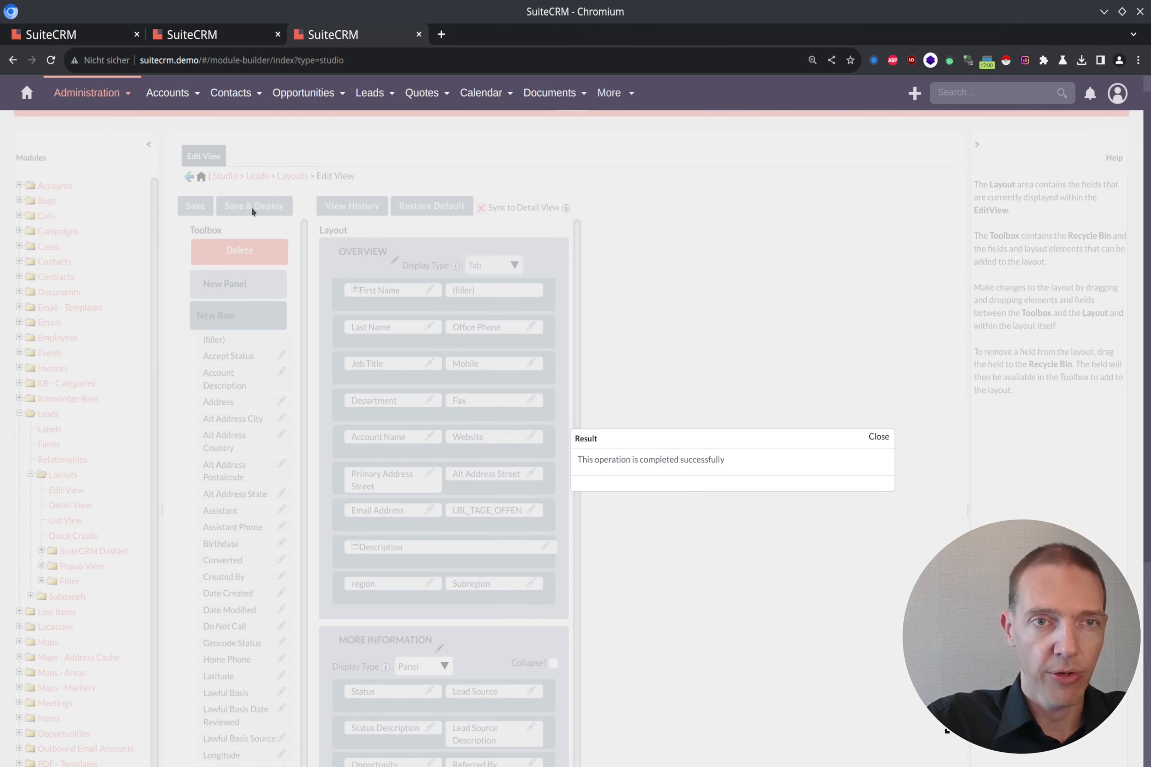
pyautogui.click(878, 435)
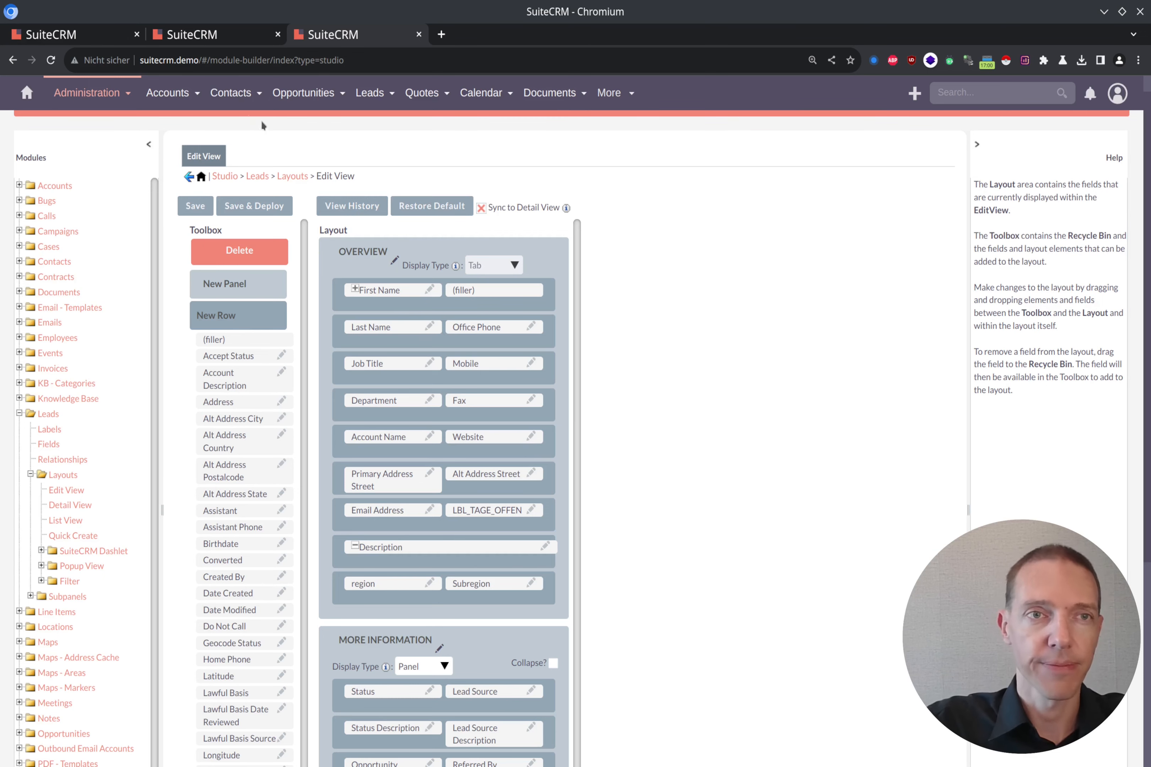
pyautogui.click(233, 34)
pyautogui.moveTo(243, 93)
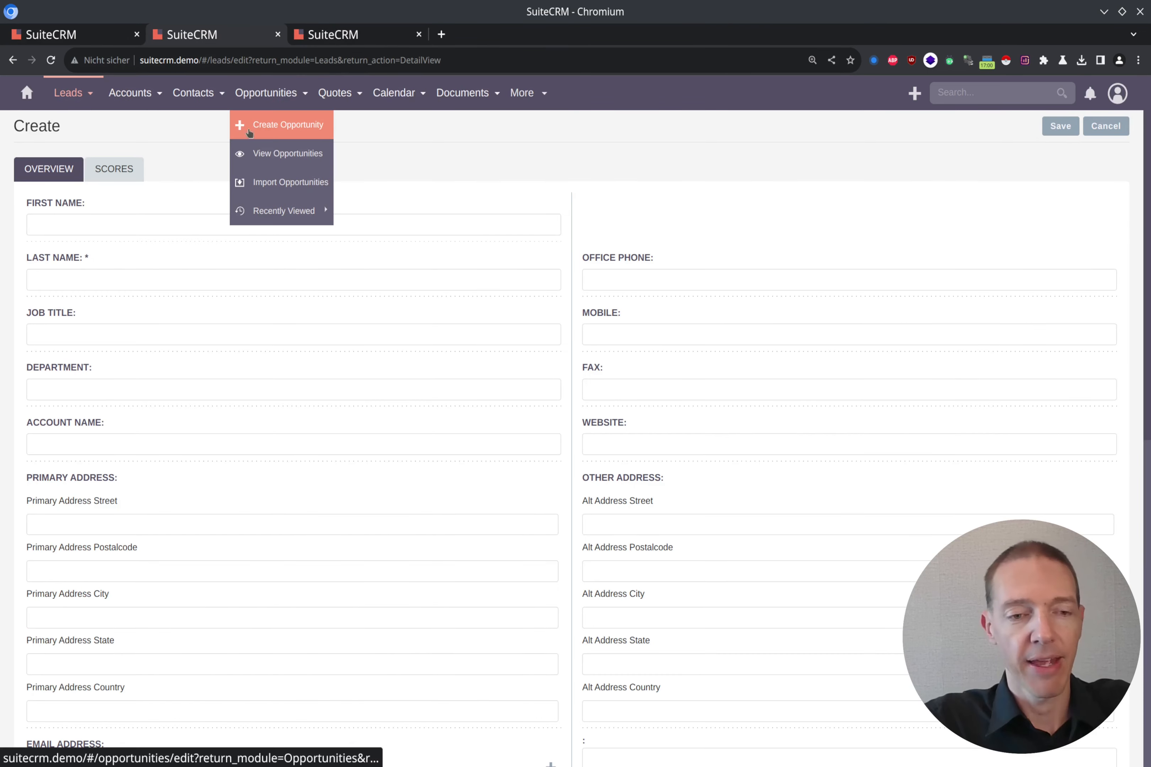
pyautogui.moveTo(69, 94)
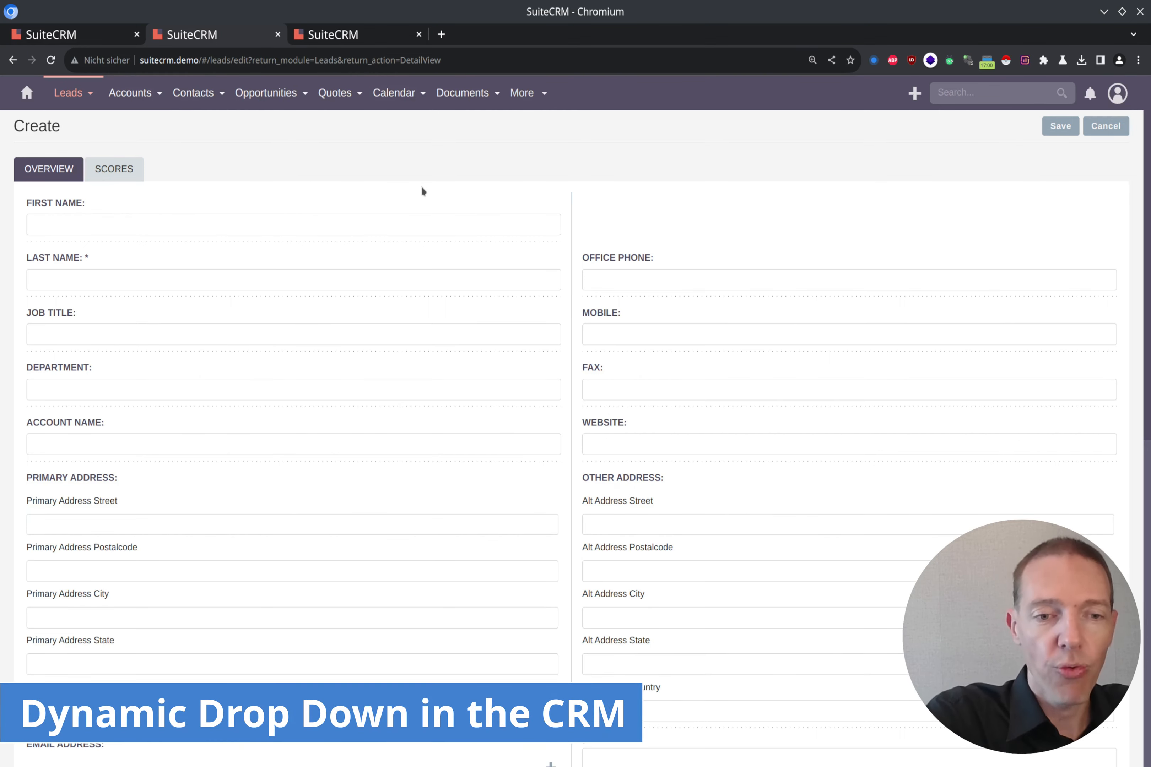
pyautogui.press('F5')
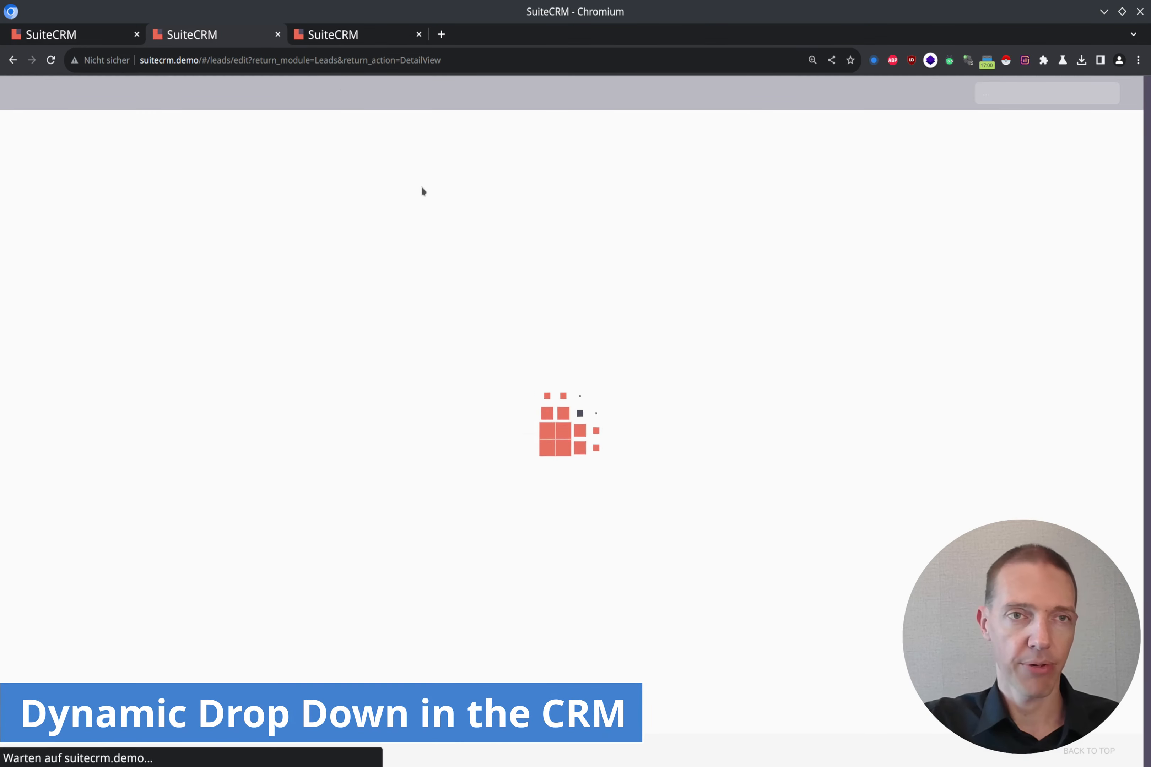
# Set the new lead's region to EMEA and its subregion to Germany
pyautogui.scroll(-4, 423, 297)
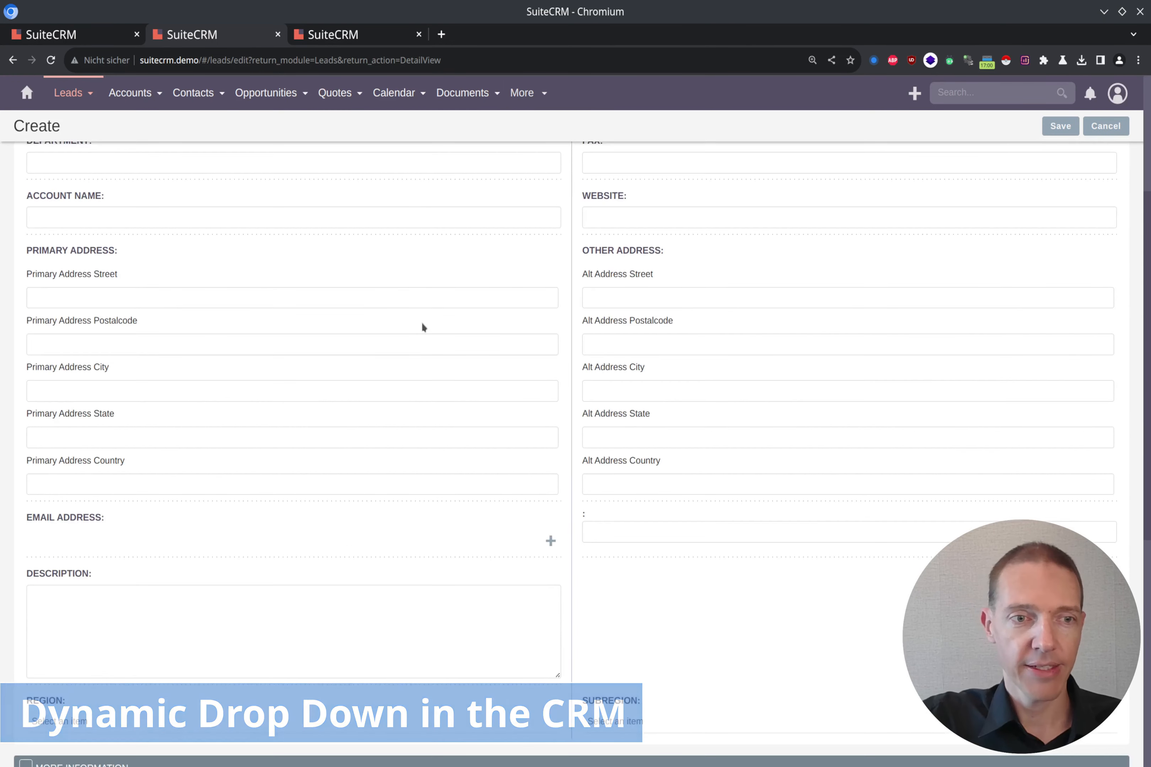
pyautogui.scroll(-2, 218, 628)
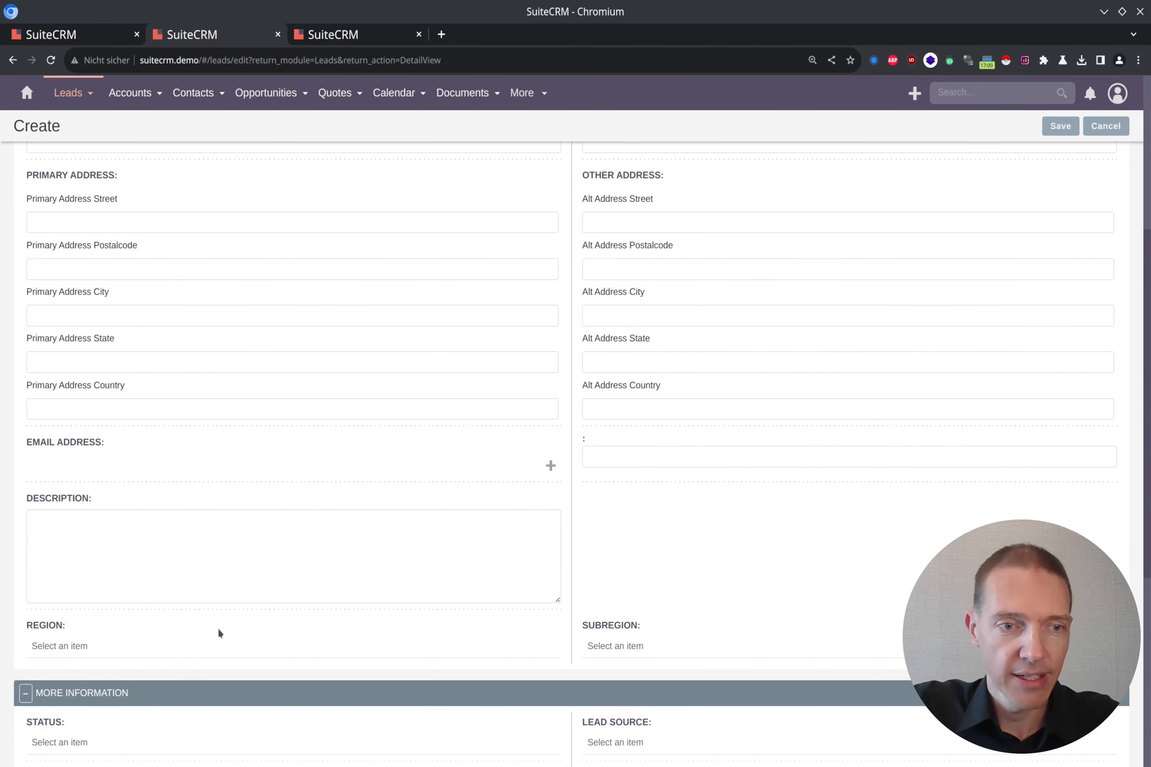
pyautogui.click(87, 646)
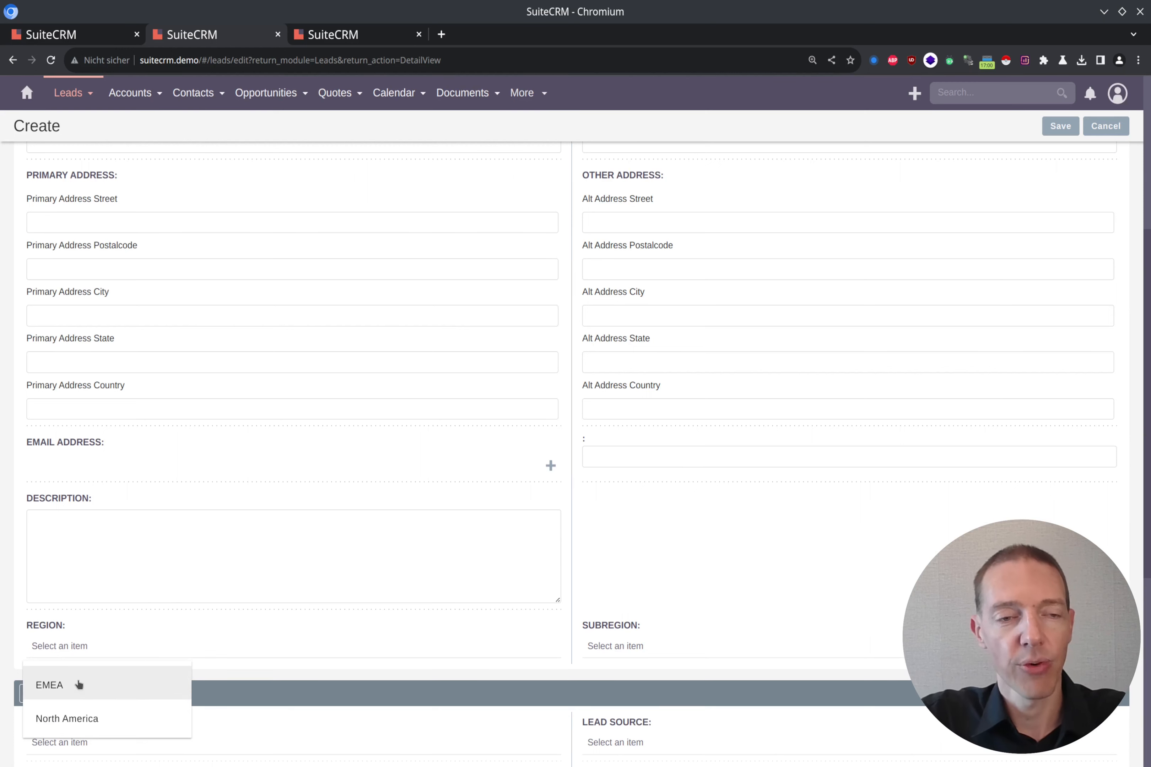
pyautogui.click(76, 685)
pyautogui.click(634, 644)
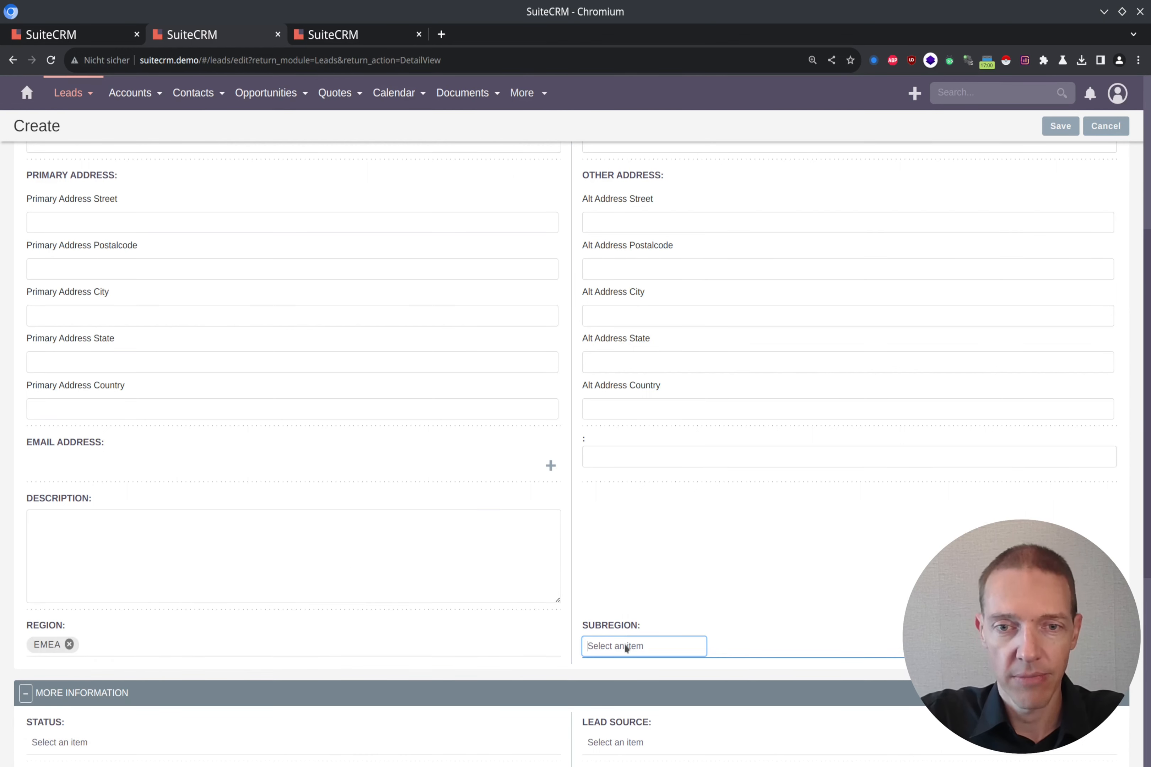
pyautogui.click(625, 686)
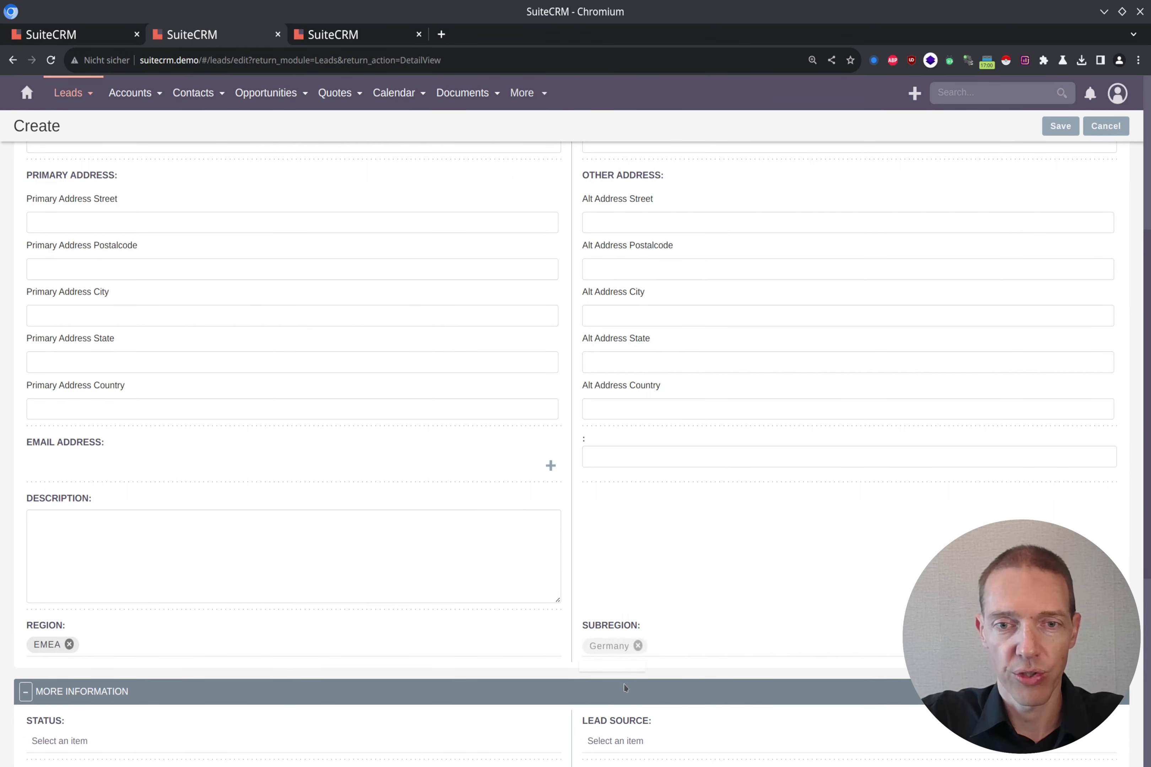
# Enter "Last01" as the lead's last name and save the record
pyautogui.scroll(6, 199, 319)
pyautogui.click(108, 283)
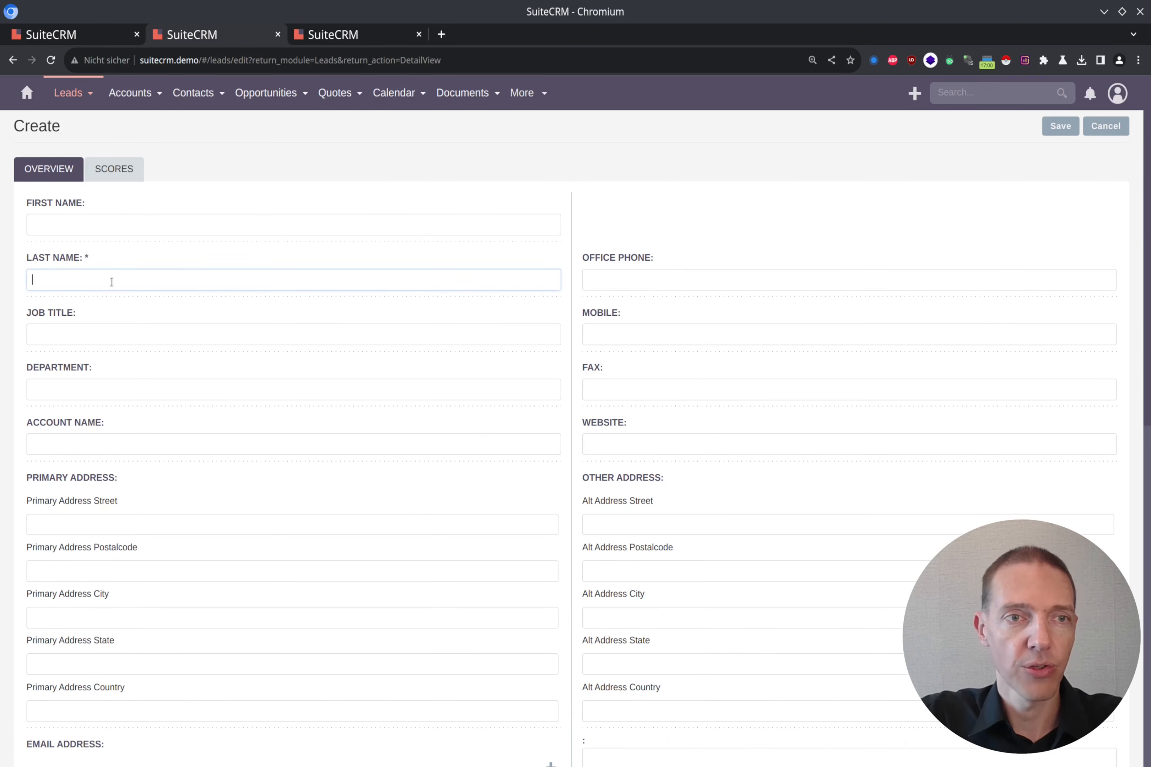
pyautogui.write('Last01')
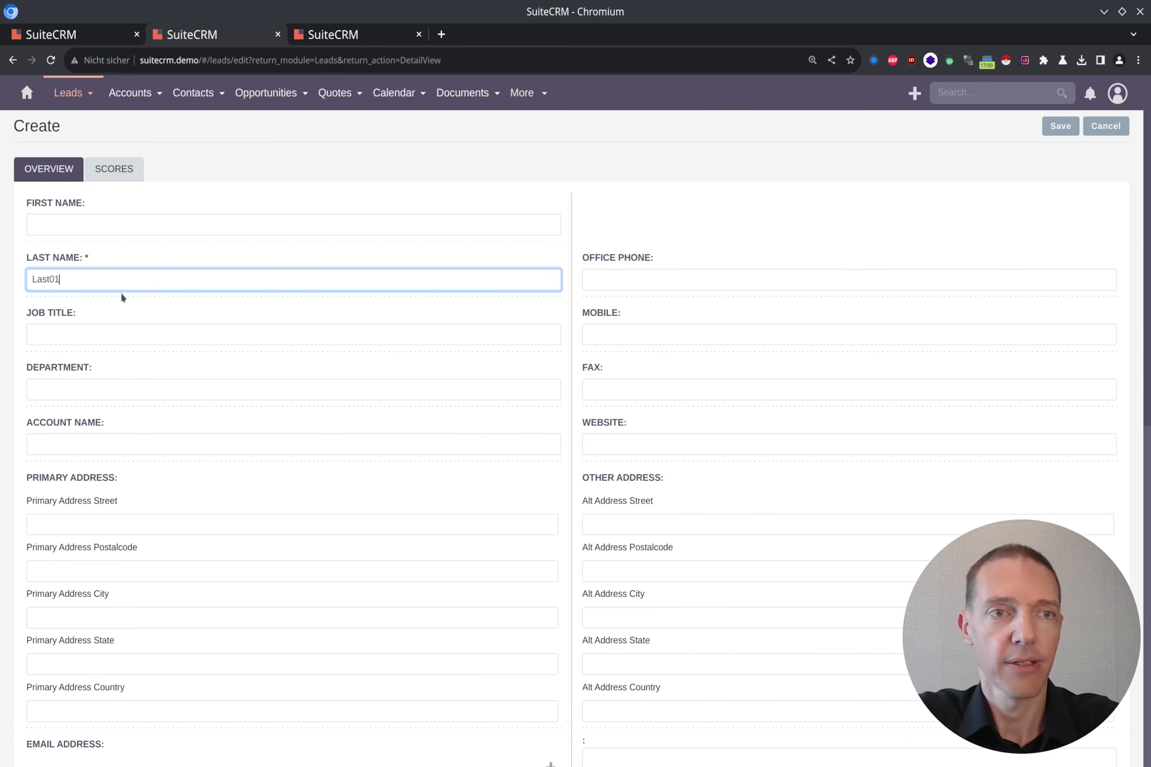
pyautogui.click(1059, 126)
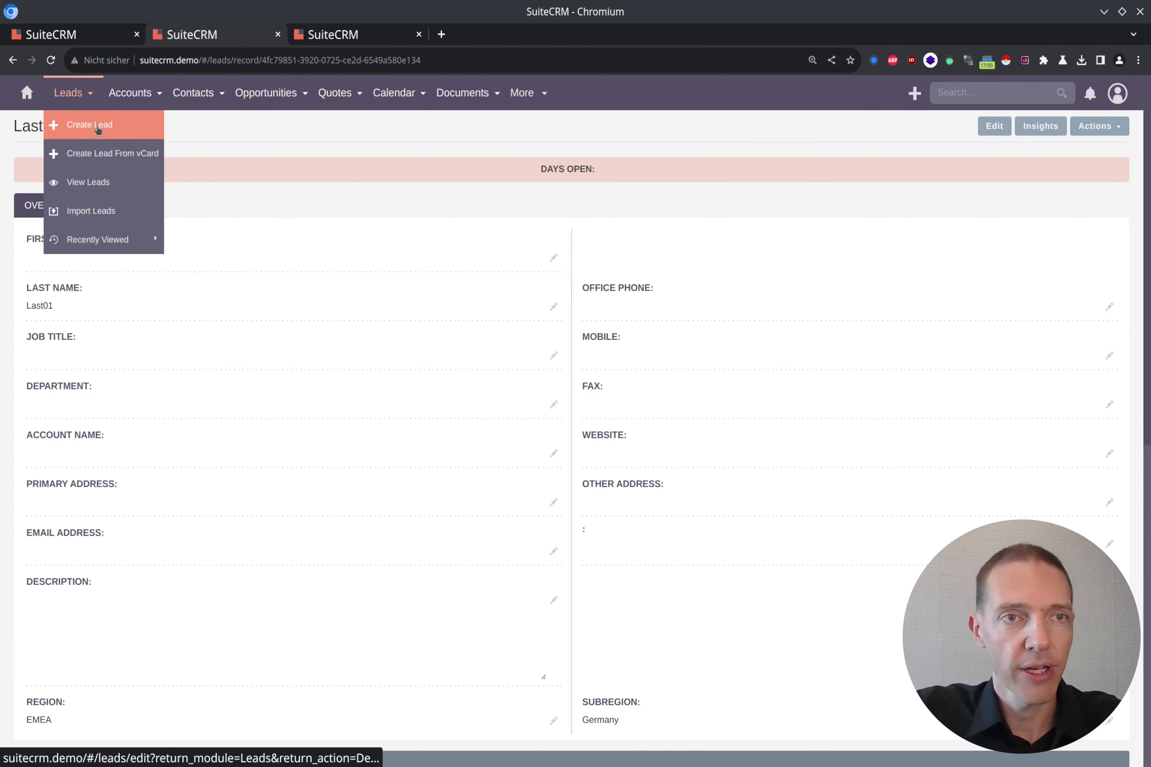
# Start another new lead and enter "Last02" as its last name
pyautogui.click(95, 124)
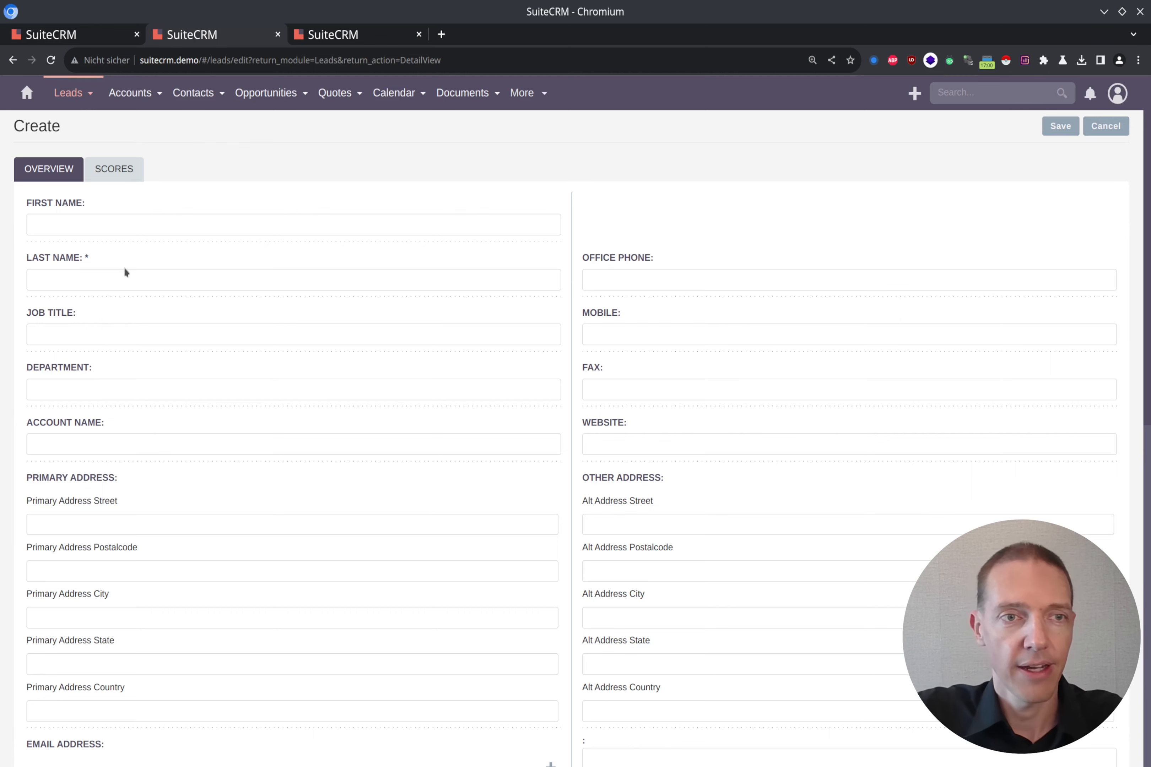
pyautogui.click(153, 289)
pyautogui.write('Last02')
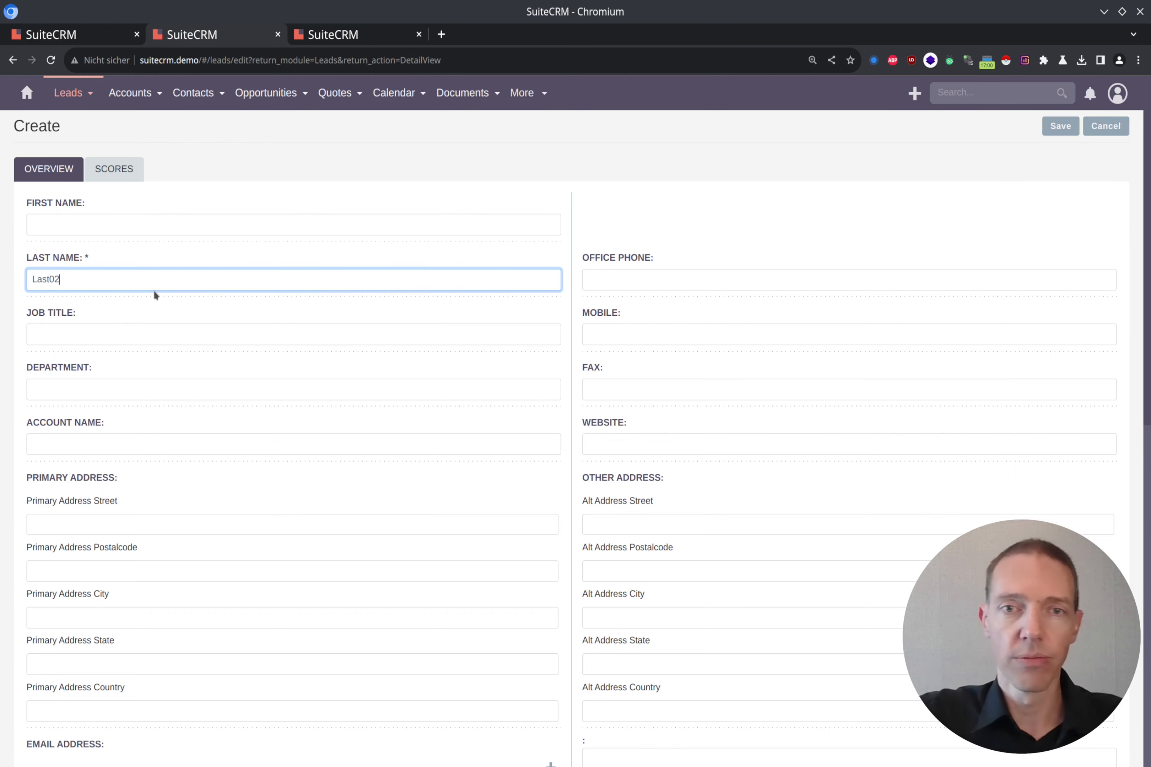
# Set the second lead's region to North America and subregion to Canada, and save the record
pyautogui.scroll(-5, 153, 289)
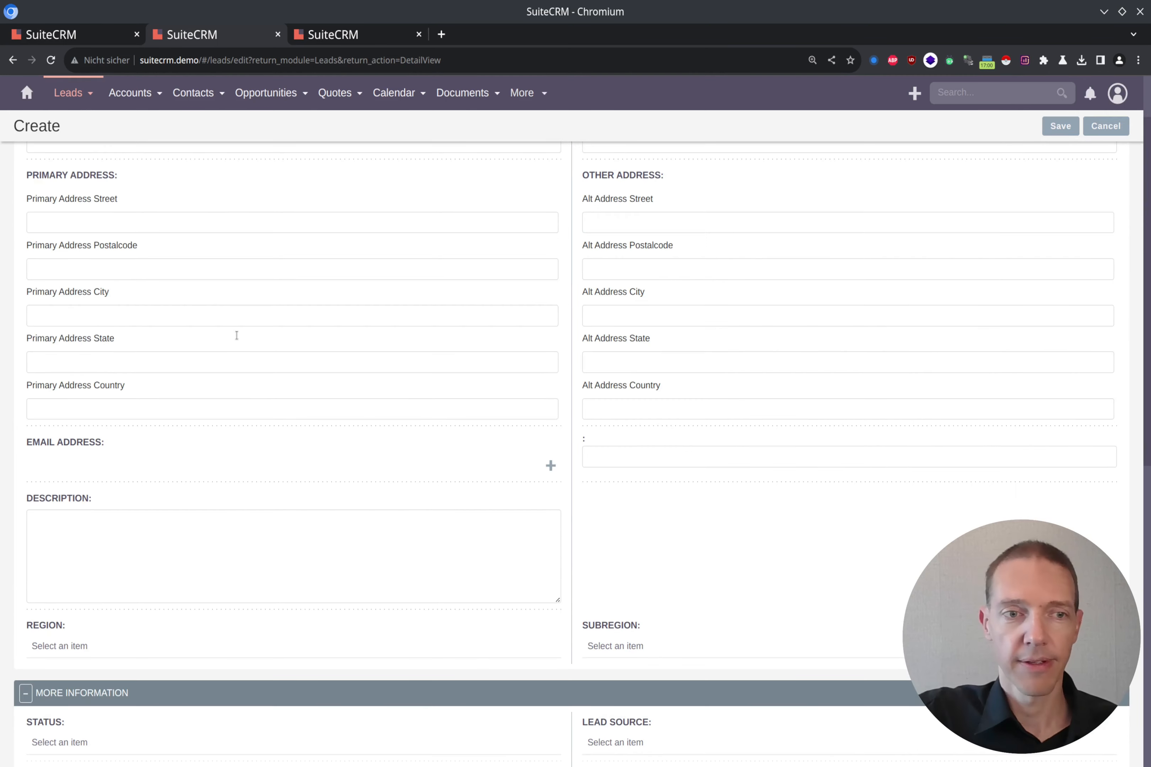
pyautogui.click(86, 643)
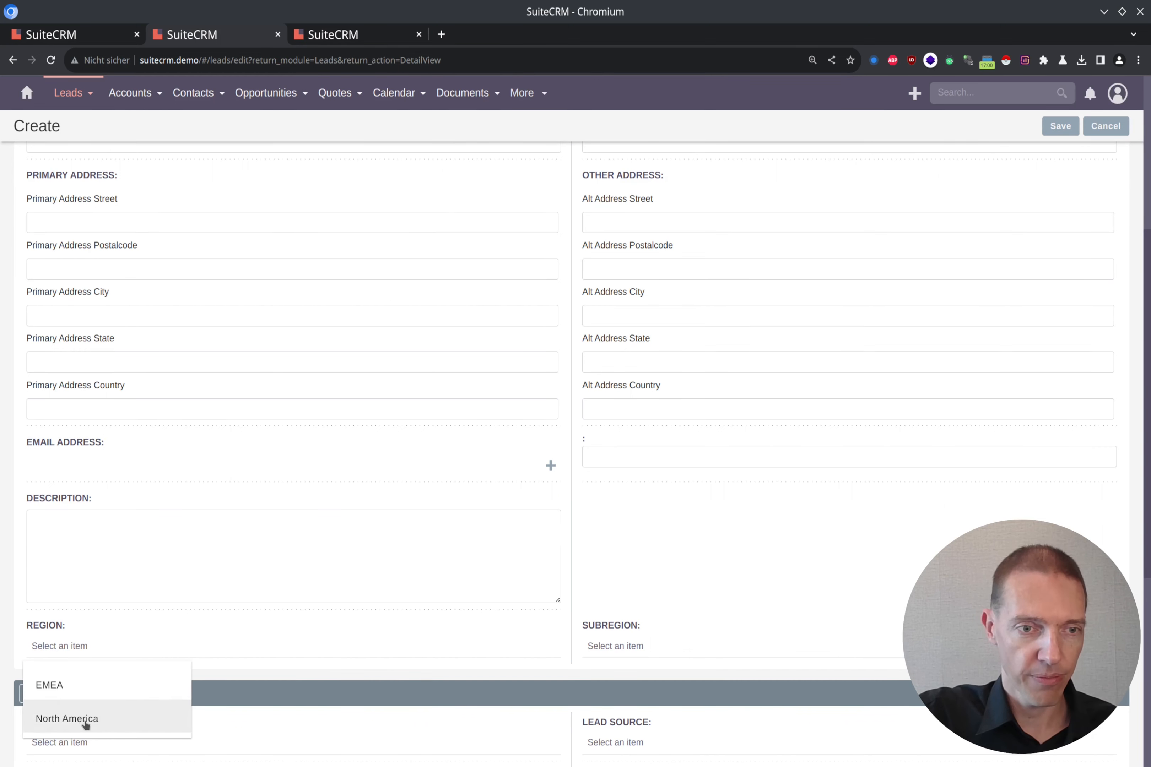
pyautogui.click(85, 725)
pyautogui.click(634, 646)
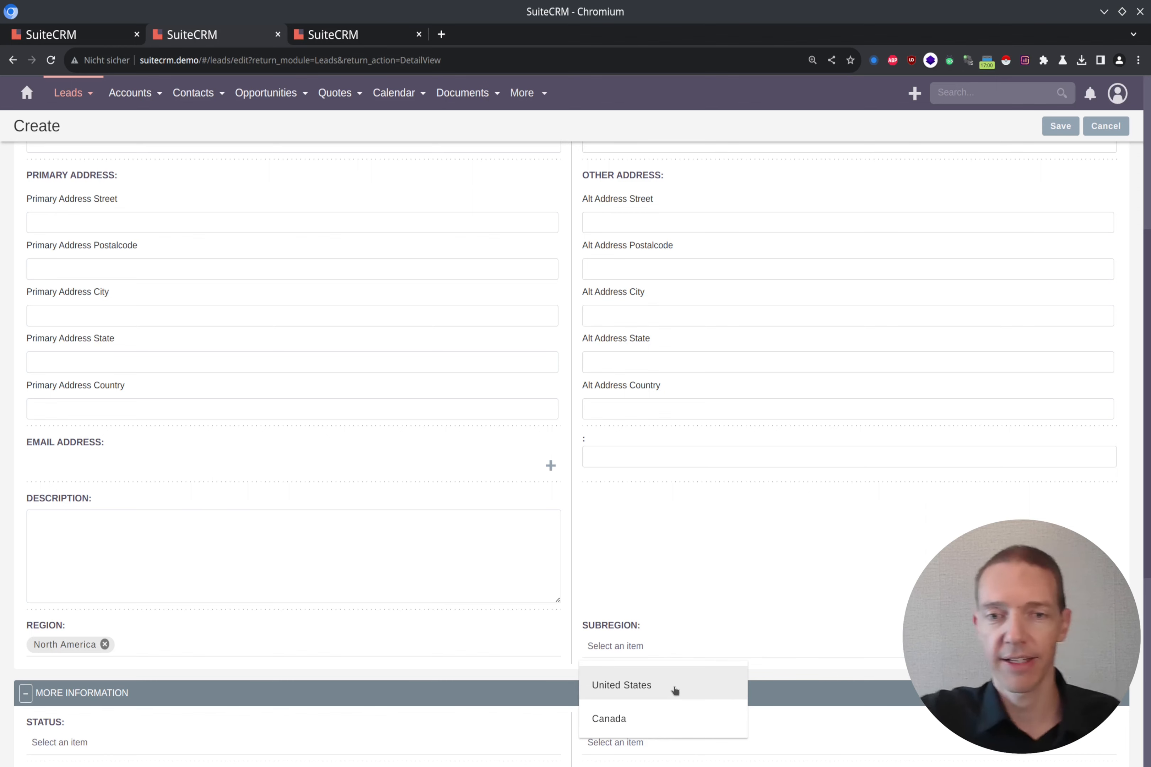
pyautogui.click(675, 725)
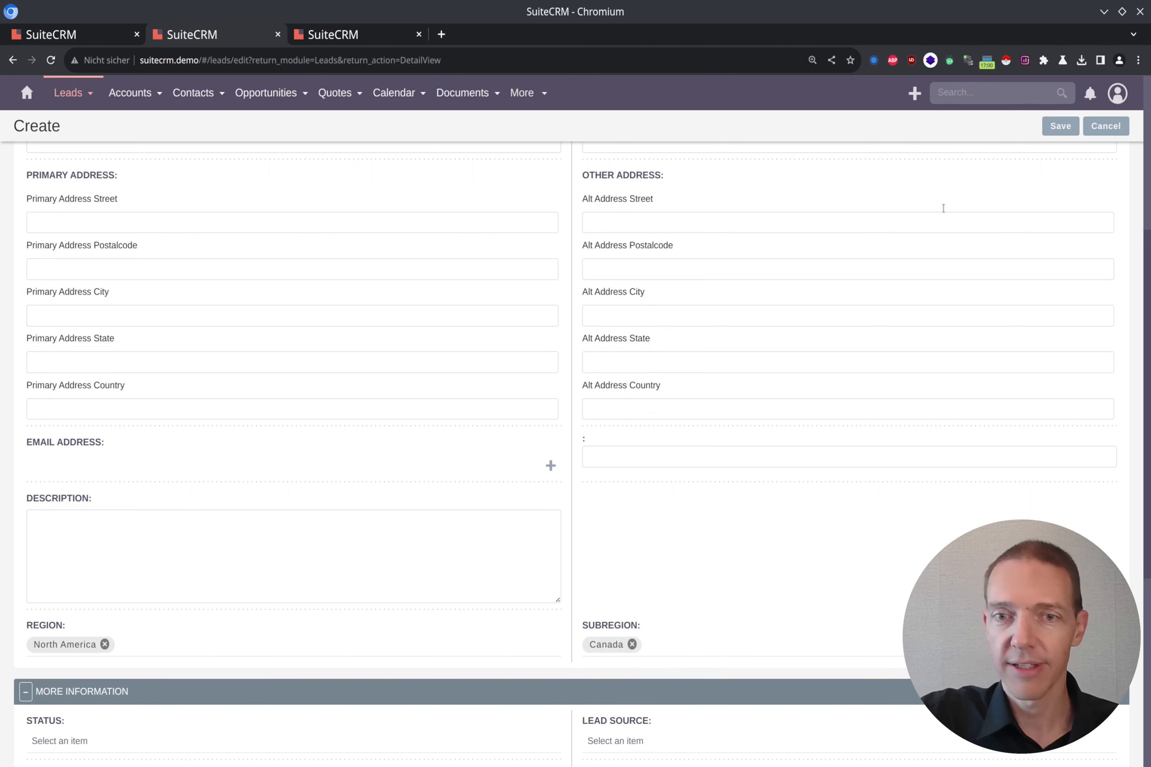
pyautogui.click(1061, 125)
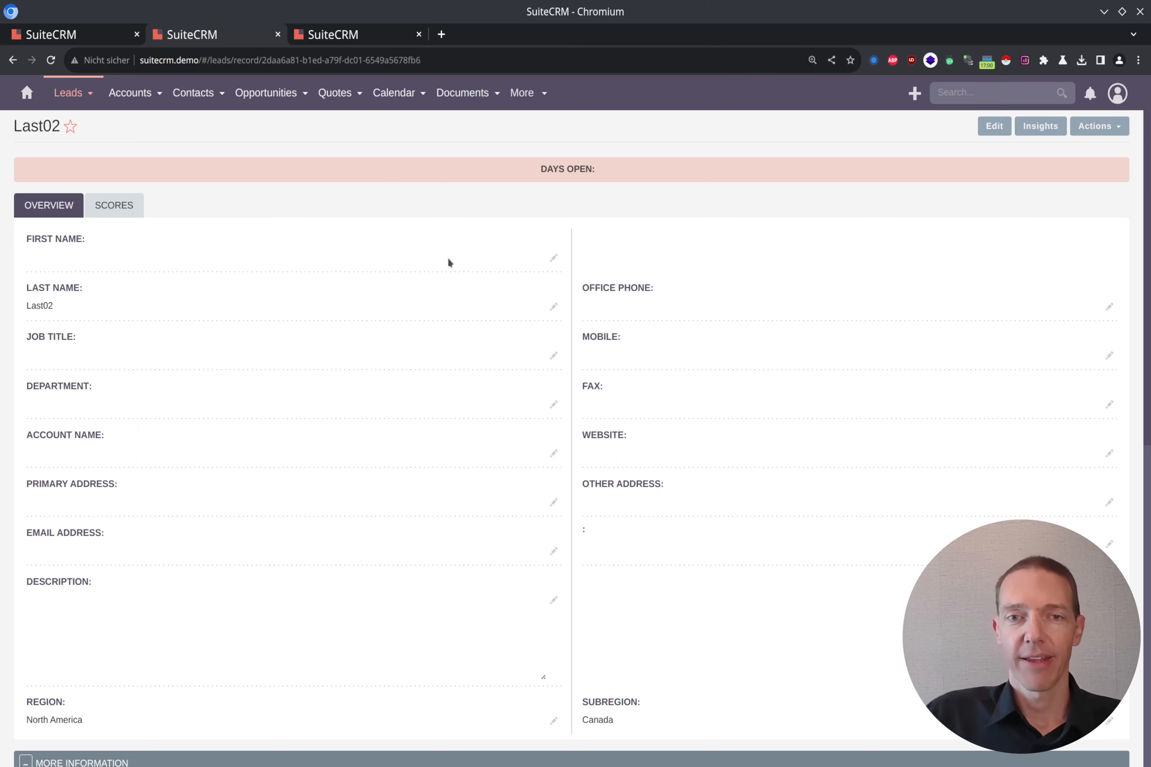
pyautogui.scroll(-10, 630, 391)
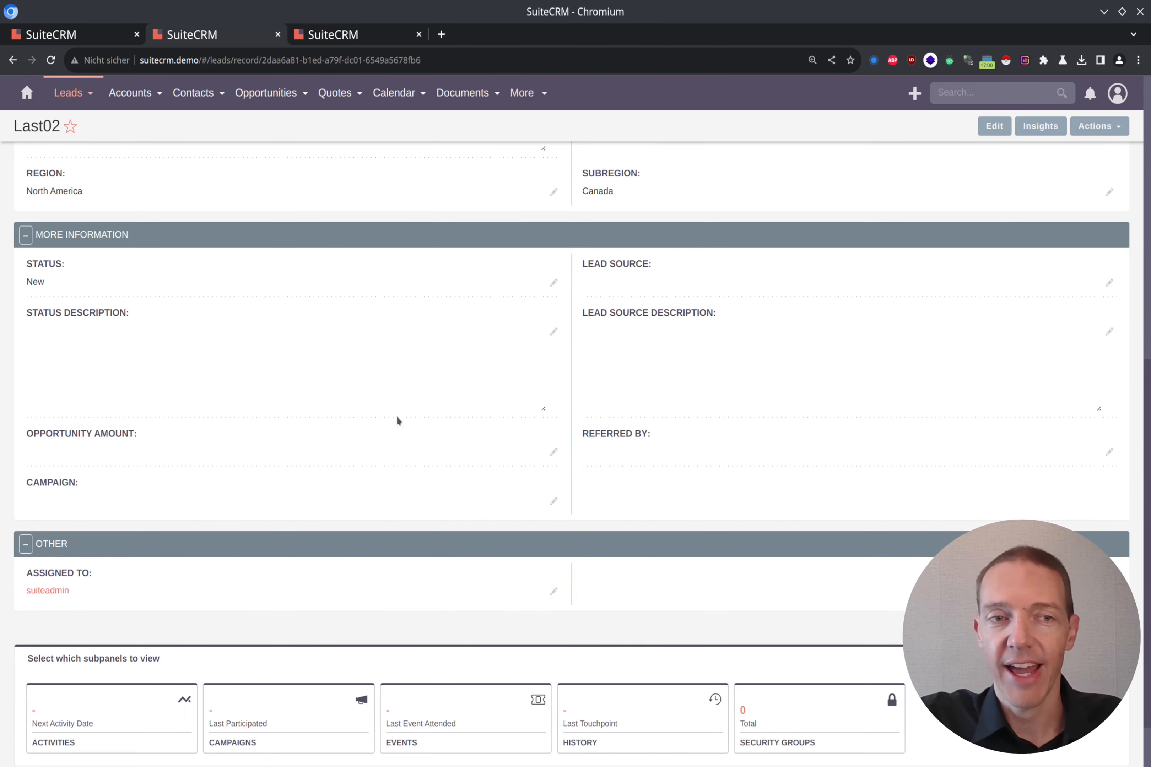
pyautogui.scroll(10, 523, 380)
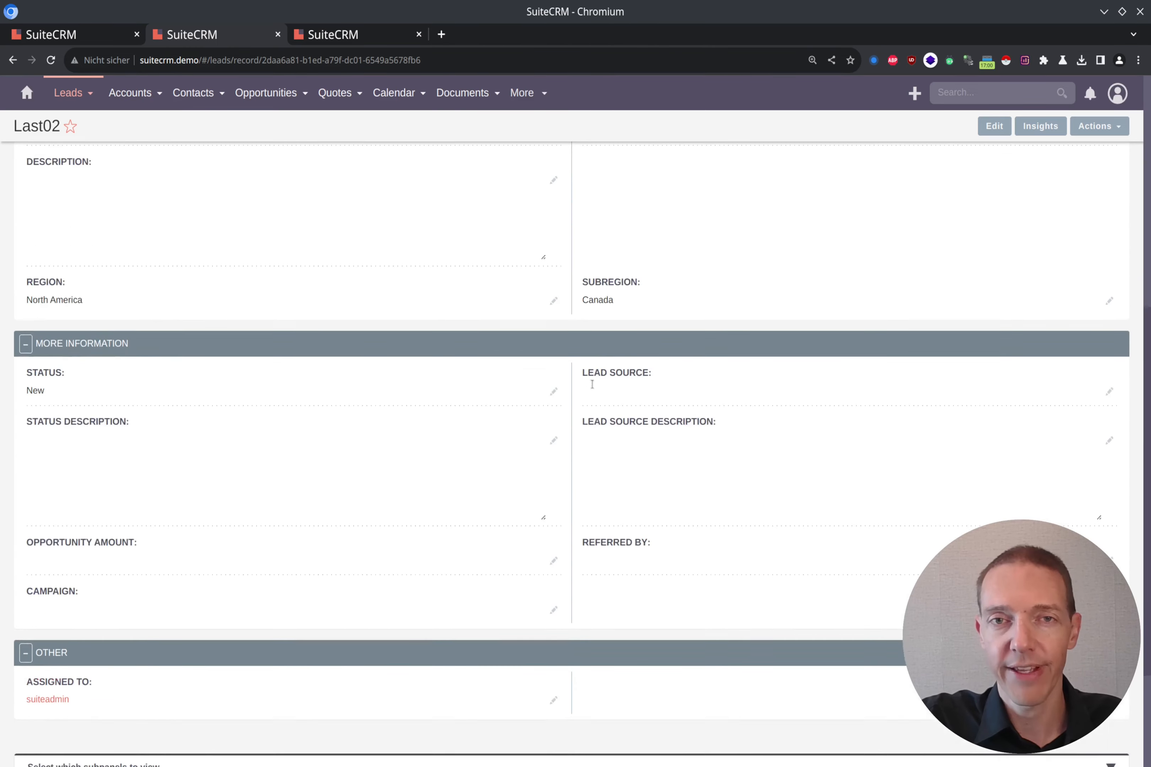